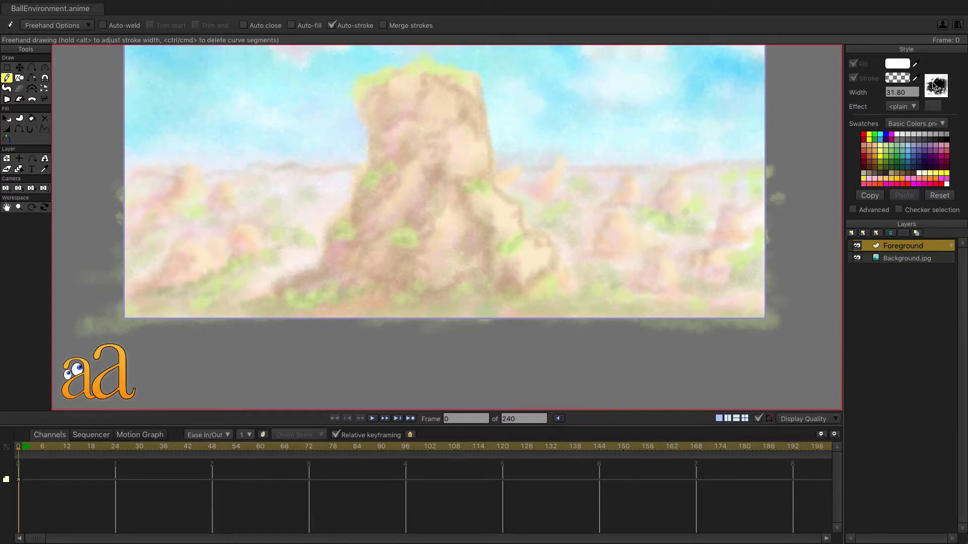
Set the freehand stroke to a translucent brown, #8D5F46 with alpha 12, and its width to 5.40.
left_click_drag(578, 130, 575, 200)
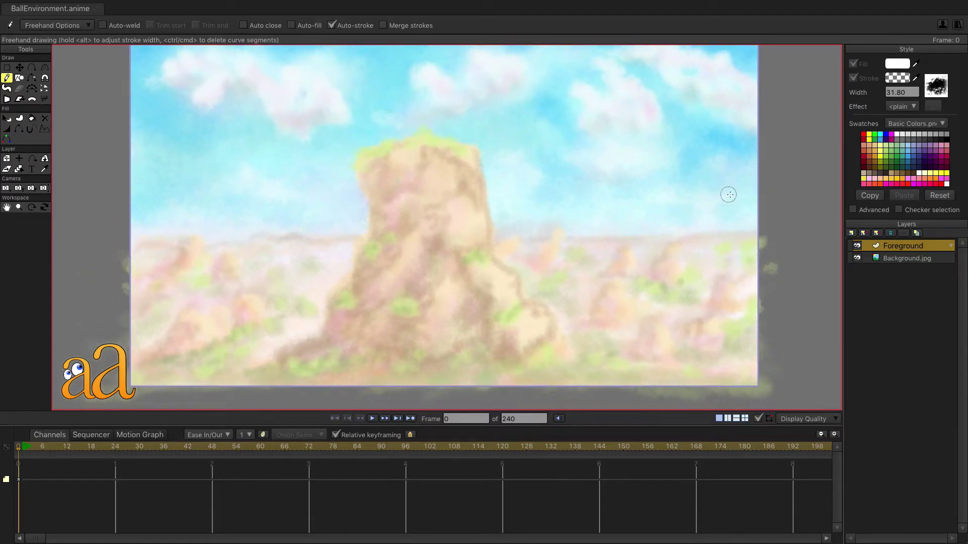
left_click(898, 79)
left_click_drag(747, 302, 746, 311)
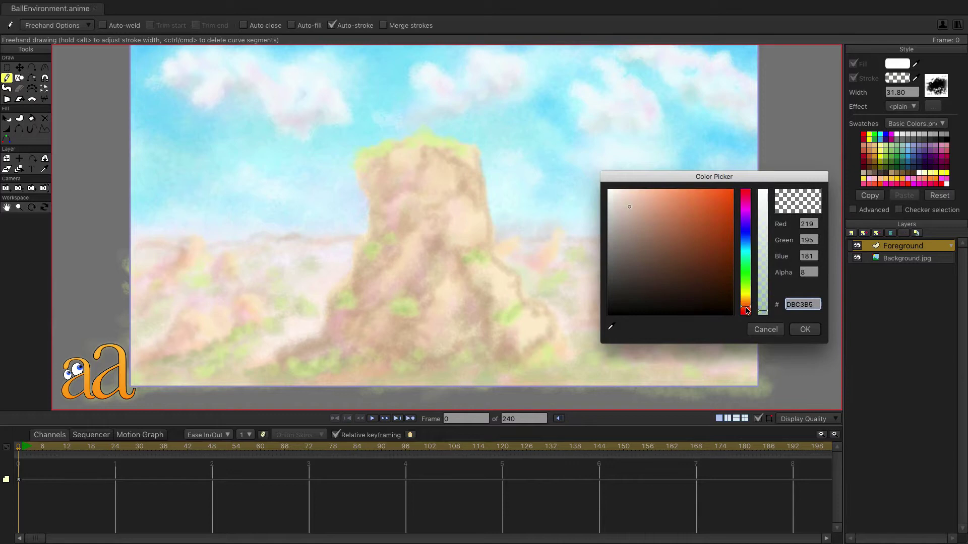
left_click(670, 245)
left_click(762, 304)
left_click(805, 330)
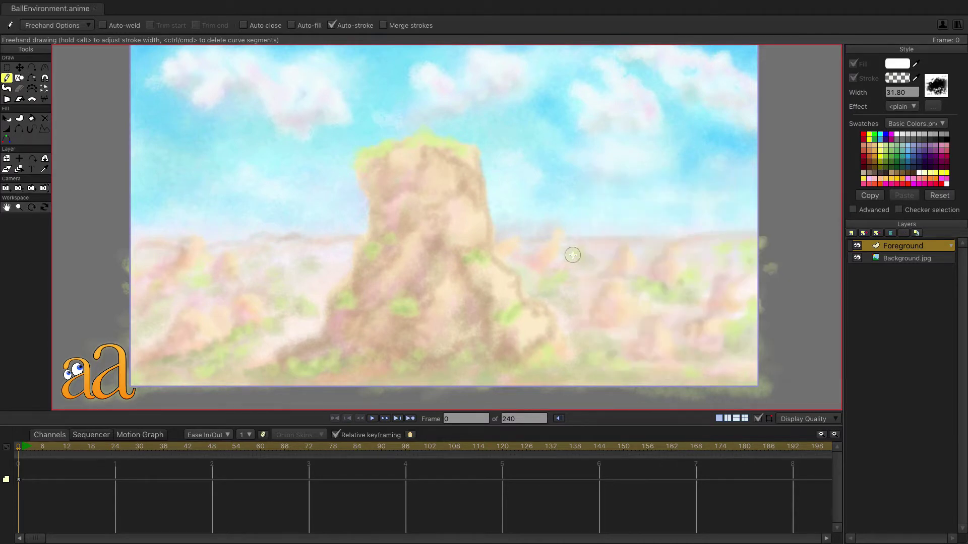
left_click_drag(562, 257, 561, 257)
scroll(275, 367, "up", 1)
Sketch the large rock's left contour from the base up to mid-height, with short ledge lines along it.
mouse_move(272, 370)
left_mouse_down()
mouse_move(315, 342)
mouse_move(329, 301)
mouse_move(382, 267)
left_mouse_up()
left_click_drag(356, 296, 366, 290)
mouse_move(352, 291)
left_mouse_down()
mouse_move(366, 283)
mouse_move(355, 257)
left_mouse_up()
mouse_move(364, 254)
left_mouse_down()
mouse_move(350, 277)
mouse_move(368, 224)
left_mouse_up()
mouse_move(368, 209)
left_mouse_down()
mouse_move(401, 224)
mouse_move(418, 200)
mouse_move(442, 204)
left_mouse_up()
left_click_drag(396, 253, 373, 272)
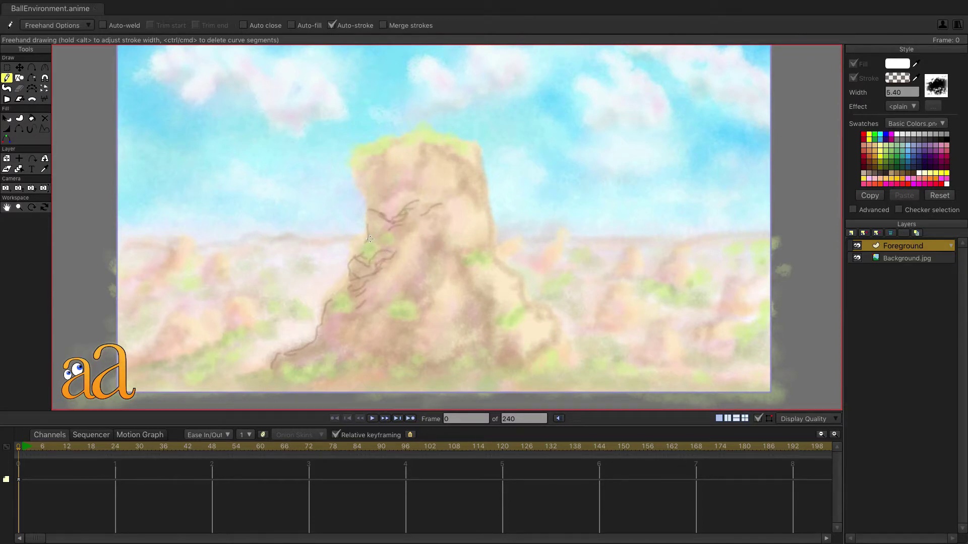
Add crack and ledge lines across the large rock's lower left slope and up toward its centre.
left_click_drag(370, 239, 399, 239)
left_click_drag(325, 315, 333, 324)
left_click_drag(294, 373, 312, 362)
mouse_move(365, 337)
left_mouse_down()
mouse_move(370, 314)
mouse_move(396, 306)
left_mouse_up()
mouse_move(368, 355)
left_mouse_down()
mouse_move(388, 358)
mouse_move(399, 333)
mouse_move(434, 304)
mouse_move(435, 289)
mouse_move(423, 285)
mouse_move(443, 260)
mouse_move(443, 235)
left_mouse_up()
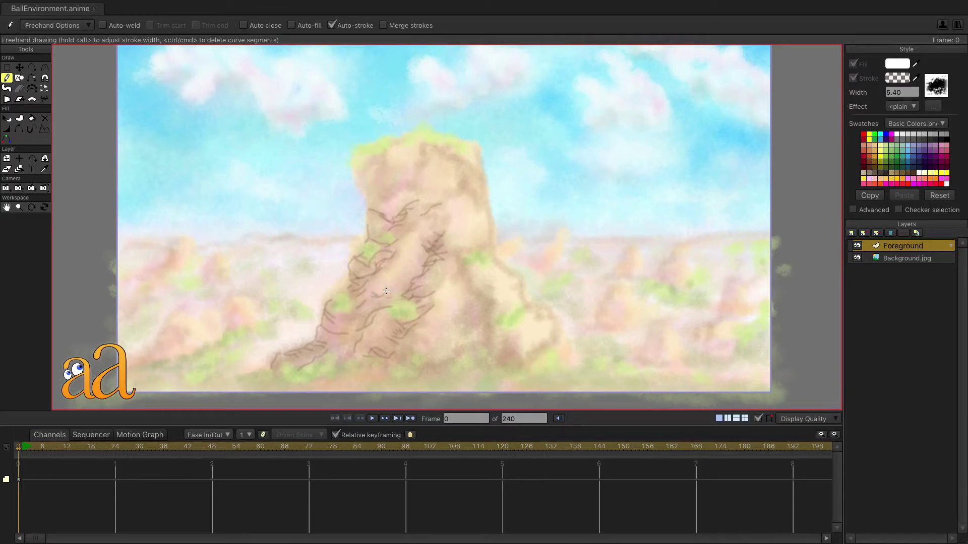
mouse_move(386, 291)
left_mouse_down()
mouse_move(407, 283)
mouse_move(407, 274)
left_mouse_up()
Sketch cracks and boulder outlines on the upper part of the large rock, plus short lines near its centre.
mouse_move(364, 196)
left_mouse_down()
mouse_move(360, 178)
mouse_move(404, 170)
mouse_move(391, 176)
mouse_move(383, 203)
mouse_move(401, 181)
left_mouse_up()
mouse_move(402, 189)
left_mouse_down()
mouse_move(409, 178)
mouse_move(388, 181)
mouse_move(406, 170)
mouse_move(408, 186)
mouse_move(416, 145)
left_mouse_up()
left_click_drag(428, 148, 443, 161)
mouse_move(414, 196)
left_mouse_down()
mouse_move(442, 200)
mouse_move(403, 218)
mouse_move(402, 229)
mouse_move(414, 220)
mouse_move(395, 240)
mouse_move(384, 219)
left_mouse_up()
left_click_drag(445, 258, 455, 252)
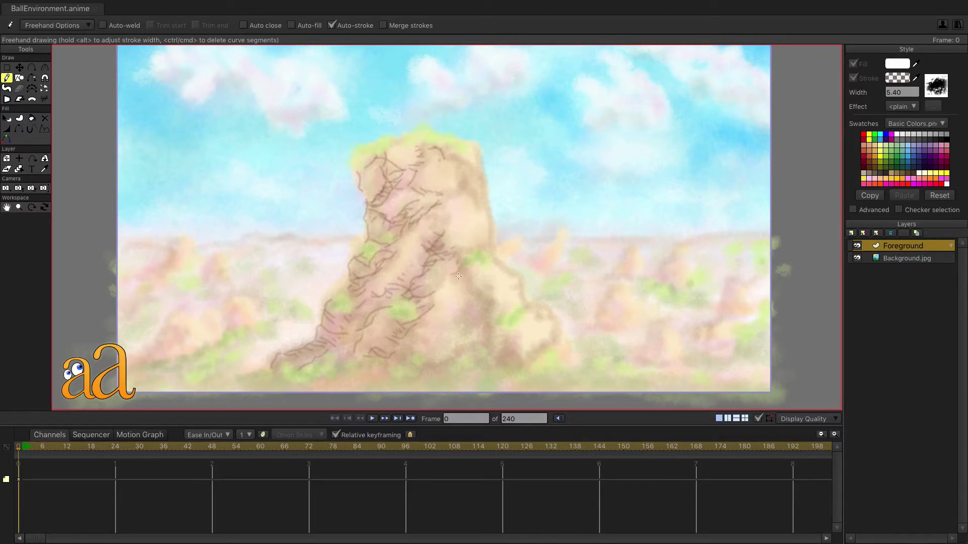
Sketch crevices across the large rock's lower half, outline its right contour and darken the lower left cracks.
mouse_move(459, 287)
left_mouse_down()
mouse_move(482, 281)
mouse_move(484, 291)
mouse_move(468, 296)
mouse_move(481, 311)
mouse_move(471, 286)
mouse_move(478, 306)
mouse_move(448, 330)
mouse_move(411, 334)
mouse_move(412, 354)
mouse_move(390, 354)
mouse_move(415, 367)
mouse_move(486, 339)
mouse_move(505, 345)
mouse_move(496, 358)
mouse_move(512, 355)
mouse_move(480, 351)
mouse_move(493, 347)
mouse_move(517, 362)
mouse_move(518, 339)
mouse_move(530, 368)
mouse_move(555, 331)
left_mouse_up()
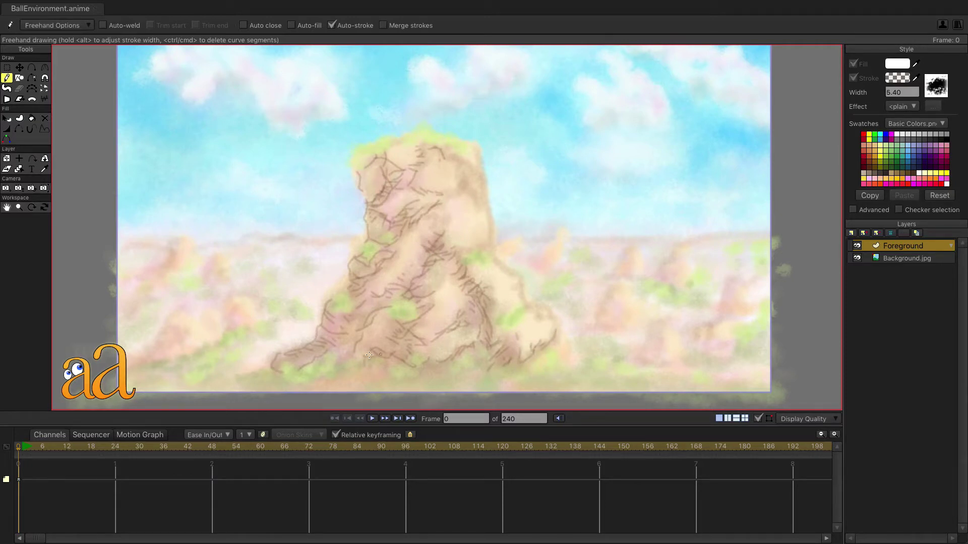
mouse_move(321, 340)
left_mouse_down()
mouse_move(353, 316)
mouse_move(369, 323)
left_mouse_up()
mouse_move(472, 253)
left_mouse_down()
mouse_move(521, 282)
mouse_move(505, 291)
mouse_move(555, 316)
mouse_move(557, 337)
left_mouse_up()
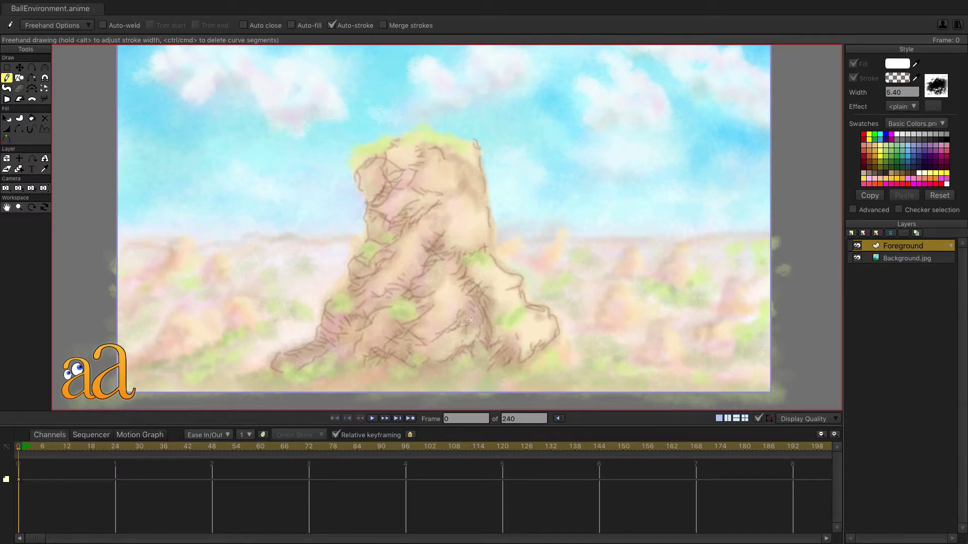
mouse_move(348, 322)
left_mouse_down()
mouse_move(357, 344)
mouse_move(332, 346)
left_mouse_up()
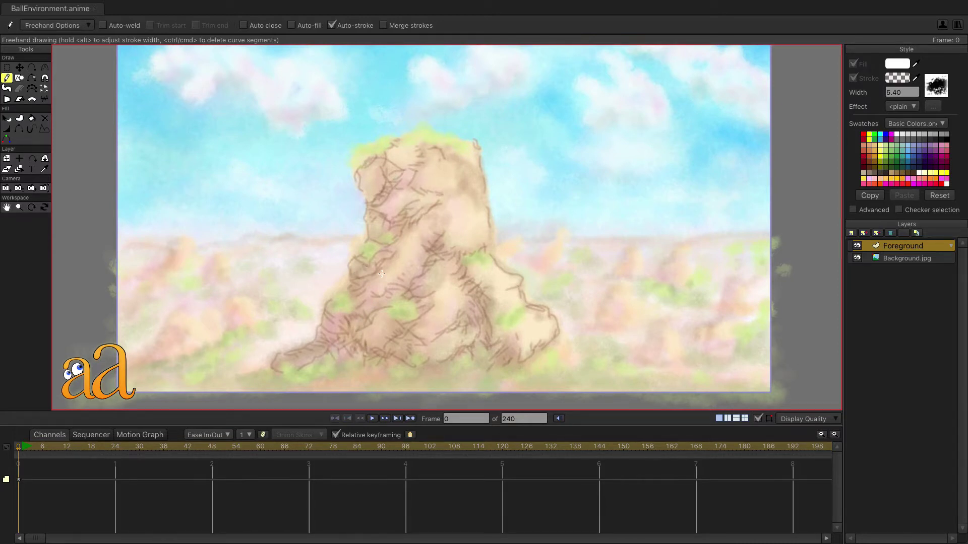
Render the current frame and save it as a JPEG on the Desktop, overwriting the existing Background.jpg.
key("ctrl+r")
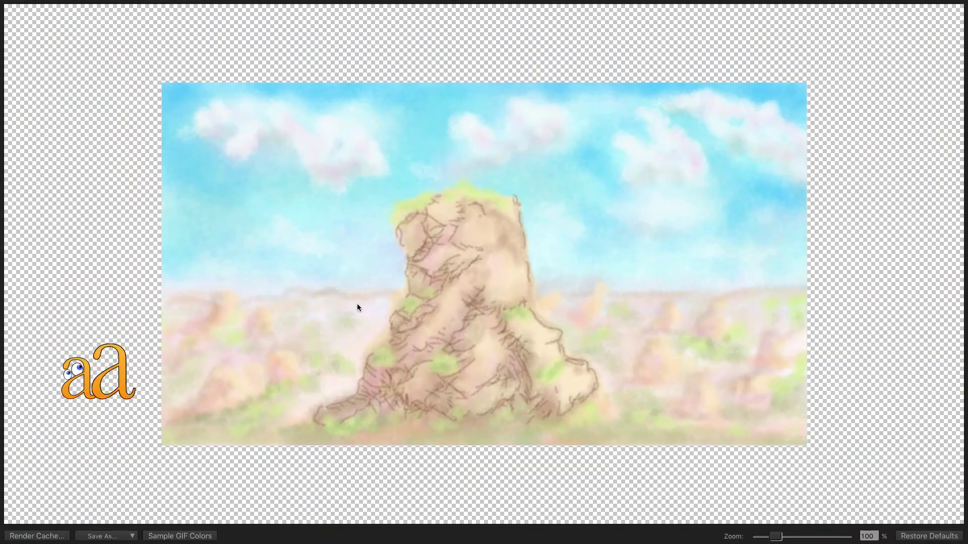
left_click(118, 536)
left_click(124, 488)
left_click(340, 186)
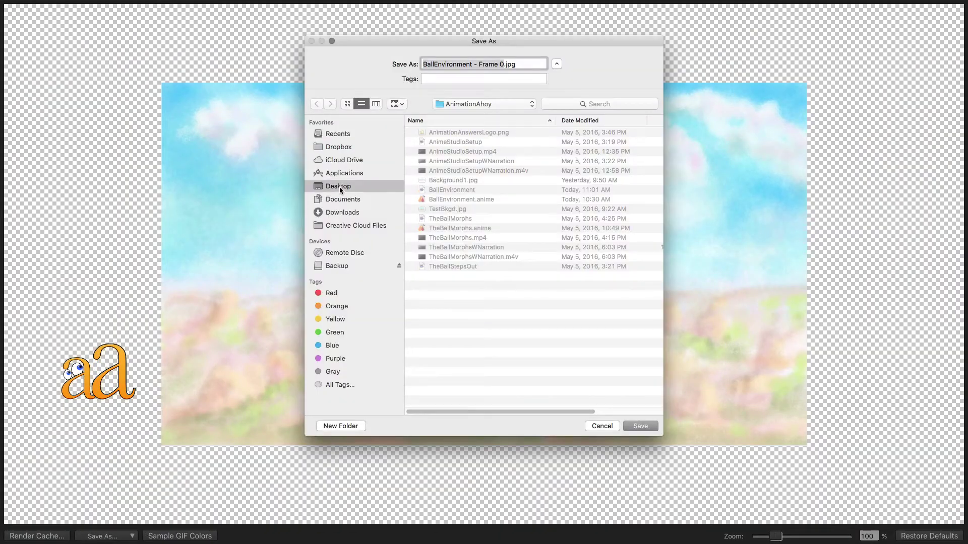
left_click(456, 172)
key("Return")
left_click(554, 105)
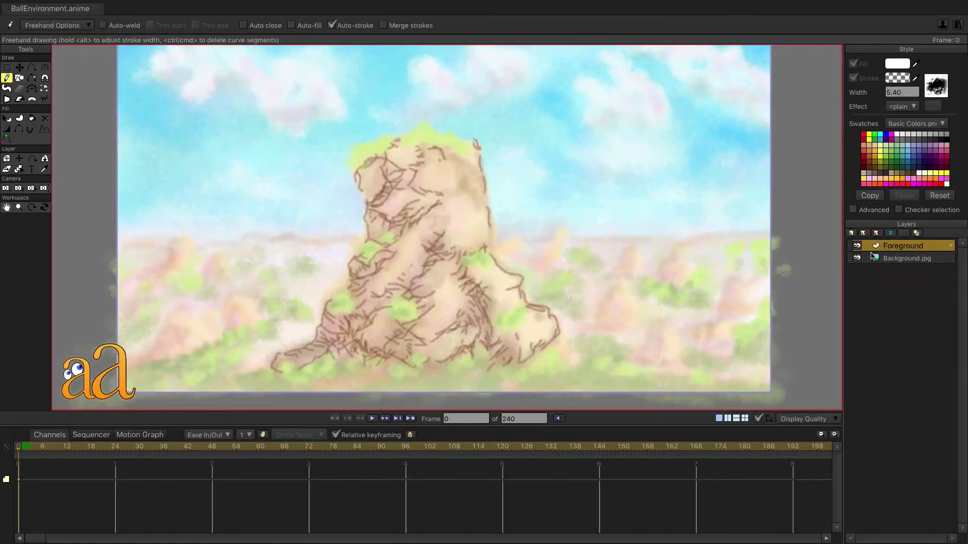
Delete the Foreground layer and accept the layer settings of Background.jpg unchanged.
left_click(890, 233)
double_click(900, 246)
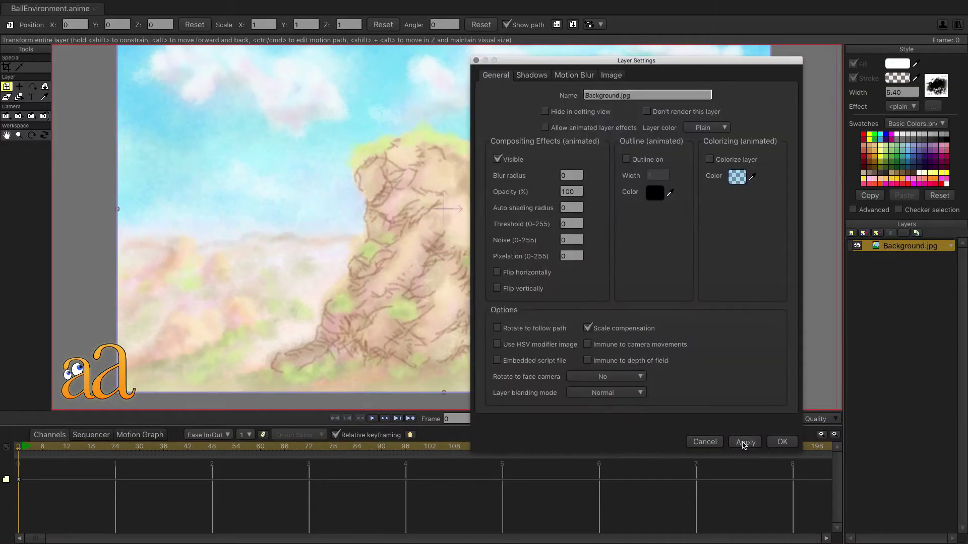
left_click(782, 444)
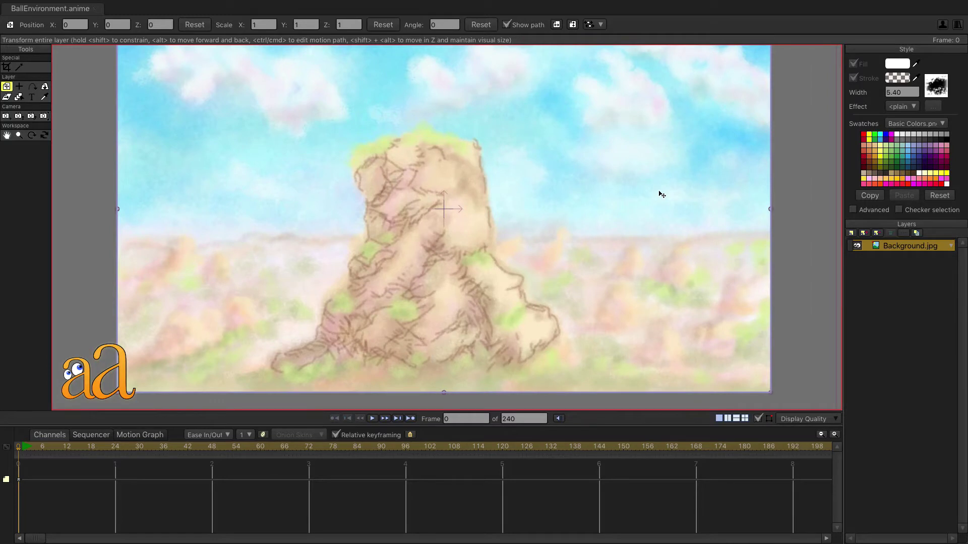
Add a new vector layer above Background.jpg and name it Foreground.
left_click(852, 234)
left_click(865, 243)
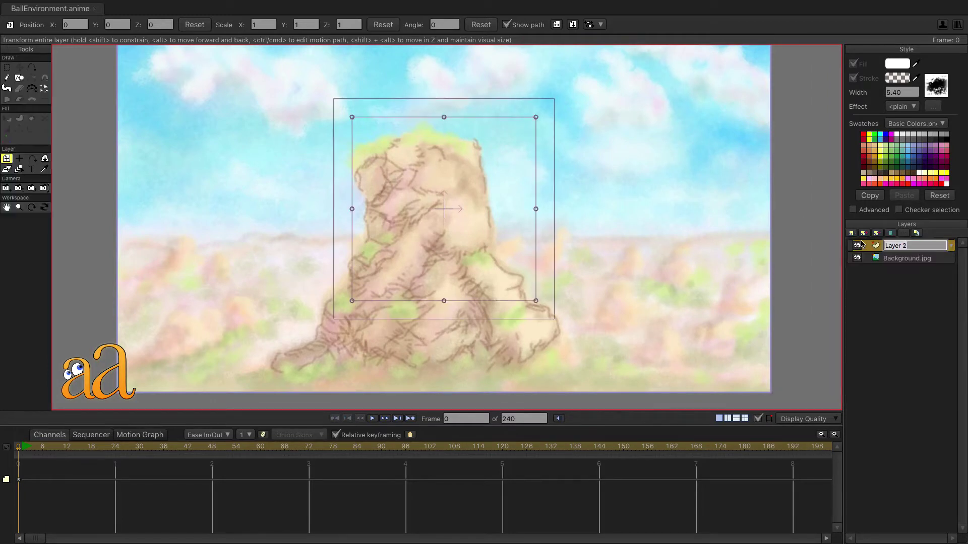
type("Foreground")
key("Return")
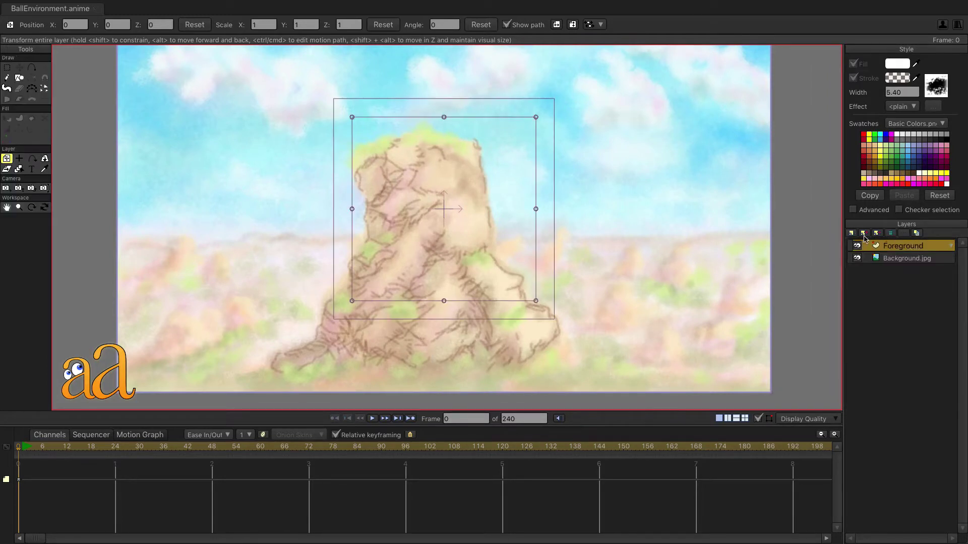
Activate the Freehand tool and choose a slightly less saturated brown for the stroke.
left_click(6, 77)
left_click(900, 79)
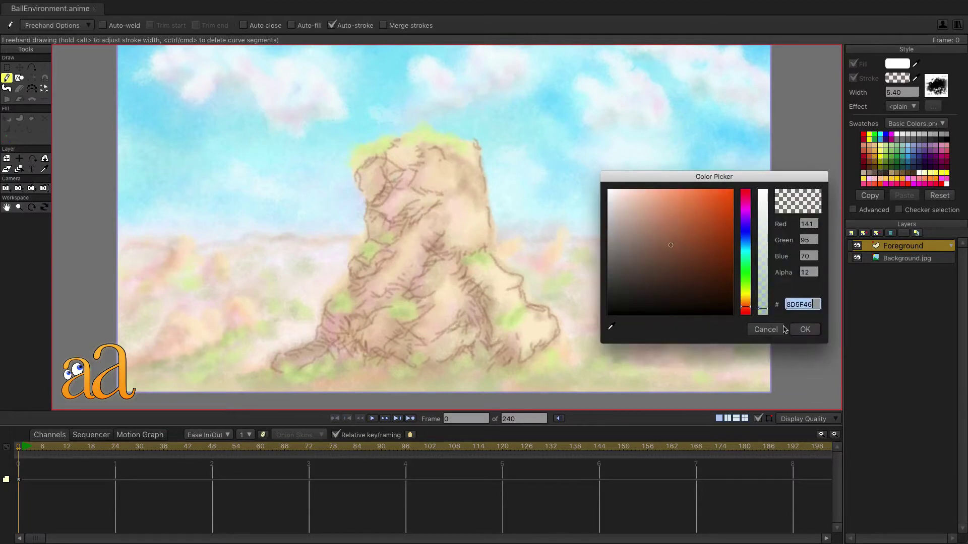
left_click(661, 241)
left_click(805, 329)
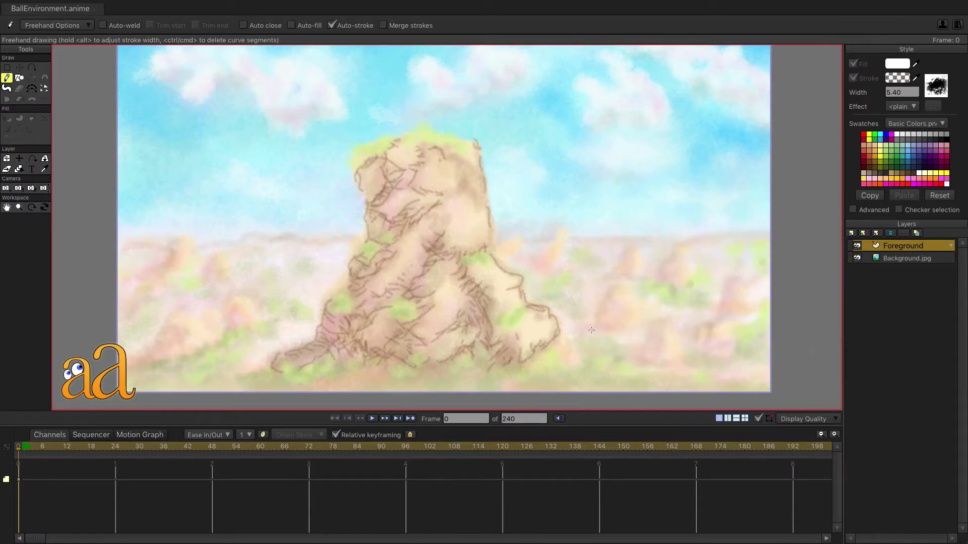
Sketch outlines and crack lines on the first two small rocks to the right of the large rock.
scroll(616, 288, "up", 4)
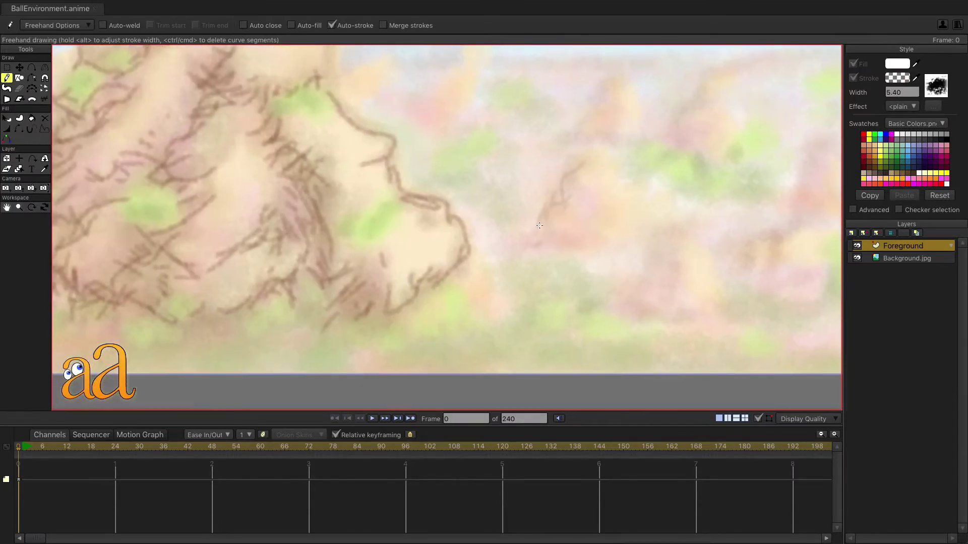
mouse_move(536, 233)
left_mouse_down()
mouse_move(584, 247)
mouse_move(576, 212)
left_mouse_up()
left_click_drag(574, 240, 592, 233)
left_click_drag(635, 266, 618, 302)
mouse_move(633, 306)
left_mouse_down()
mouse_move(658, 314)
mouse_move(657, 285)
left_mouse_up()
left_click_drag(653, 305, 668, 285)
left_click_drag(667, 308, 681, 264)
mouse_move(641, 266)
left_mouse_down()
mouse_move(663, 229)
mouse_move(689, 220)
left_mouse_up()
left_click_drag(671, 256, 684, 246)
Sketch the contour and base lines of the small rock nearest the lower right edge of the scene.
left_click_drag(729, 288, 767, 237)
mouse_move(763, 290)
left_mouse_down()
mouse_move(766, 254)
mouse_move(790, 228)
left_mouse_up()
left_click_drag(751, 249, 778, 230)
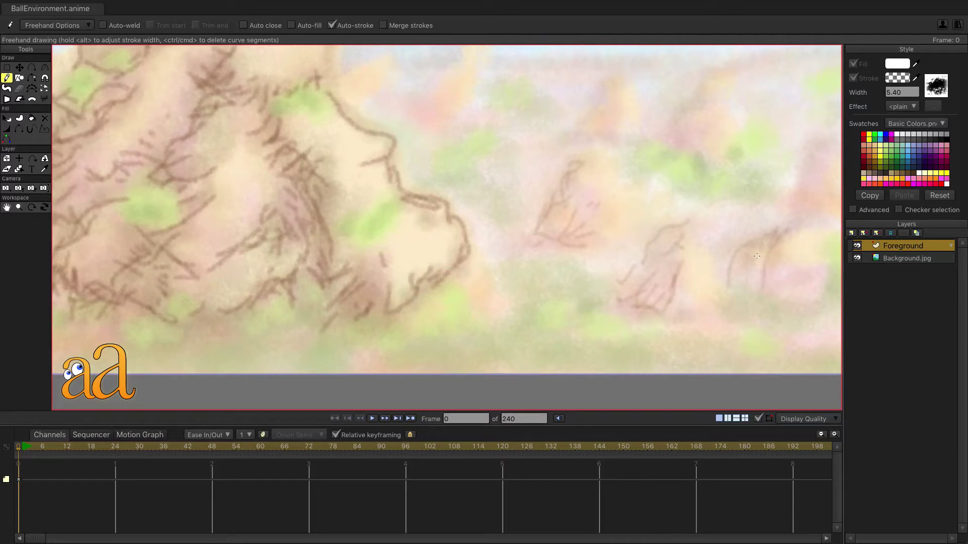
left_click_drag(763, 293, 812, 291)
mouse_move(749, 279)
left_mouse_down()
mouse_move(746, 288)
mouse_move(756, 285)
left_mouse_up()
Outline the remaining distant small rocks in the right part of the desert.
mouse_move(793, 197)
left_mouse_down()
mouse_move(813, 156)
mouse_move(572, 169)
left_mouse_up()
left_click_drag(548, 218, 581, 223)
left_click_drag(549, 191, 567, 157)
mouse_move(567, 157)
left_mouse_down()
mouse_move(589, 158)
mouse_move(602, 189)
left_mouse_up()
left_click_drag(544, 247, 580, 285)
mouse_move(322, 188)
left_mouse_down()
mouse_move(363, 168)
mouse_move(398, 234)
left_mouse_up()
mouse_move(328, 148)
left_mouse_down()
mouse_move(325, 132)
mouse_move(333, 158)
left_mouse_up()
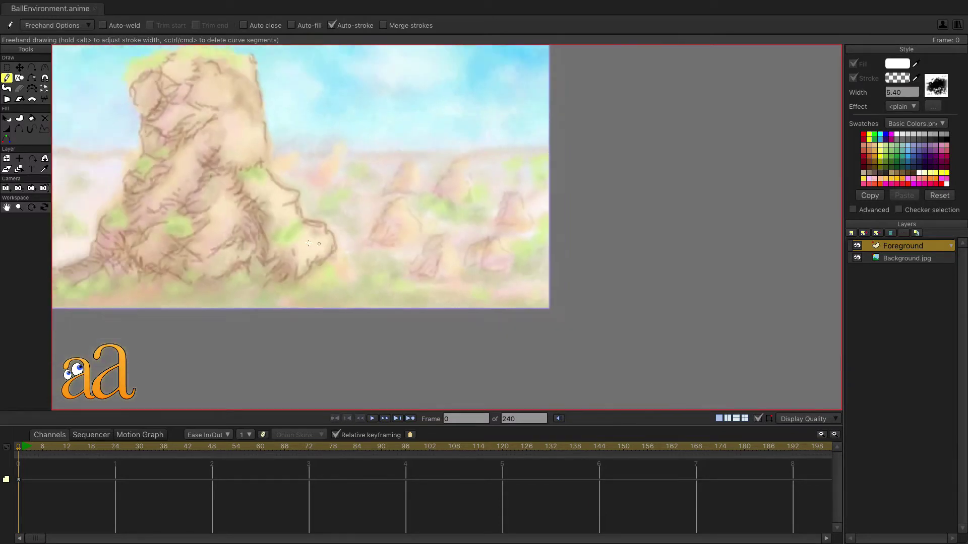
Sketch contour lines on the small rocks in the left part of the desert.
left_click_drag(308, 244, 536, 272)
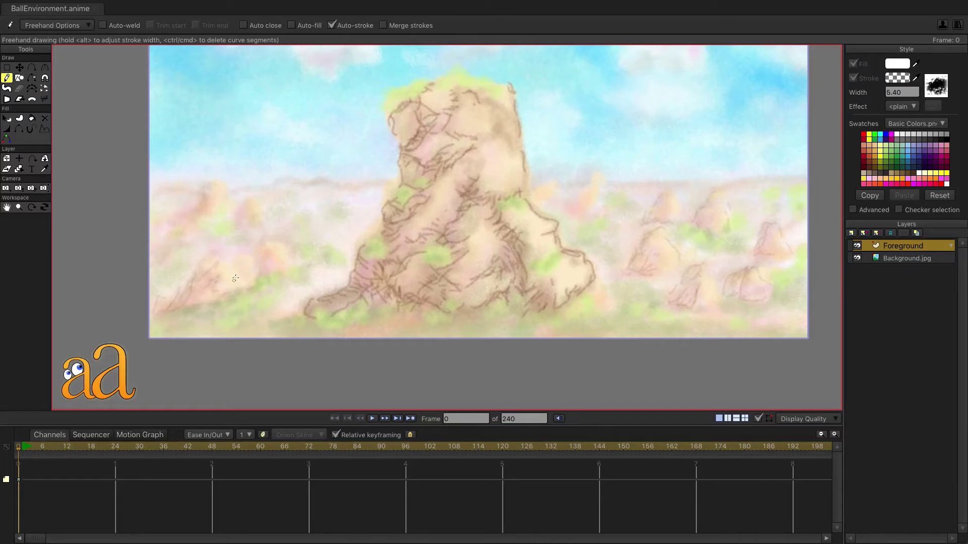
left_click_drag(239, 271, 242, 281)
scroll(555, 188, "down", 3)
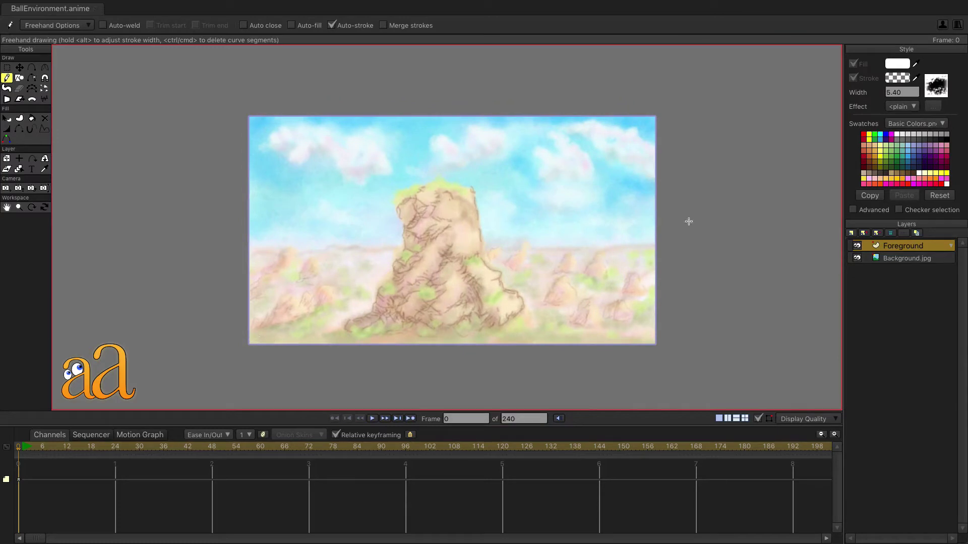
Set the stroke to a translucent pale yellow, #F9F1CC, at width 31.80 and paint highlights over the large rock's light faces.
left_click(897, 77)
left_click(630, 192)
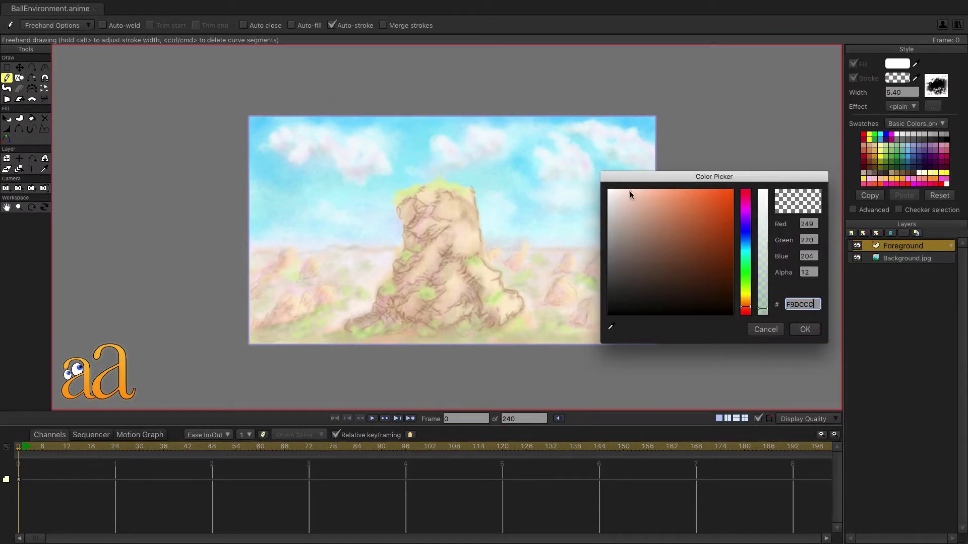
left_click(747, 301)
left_click(805, 330)
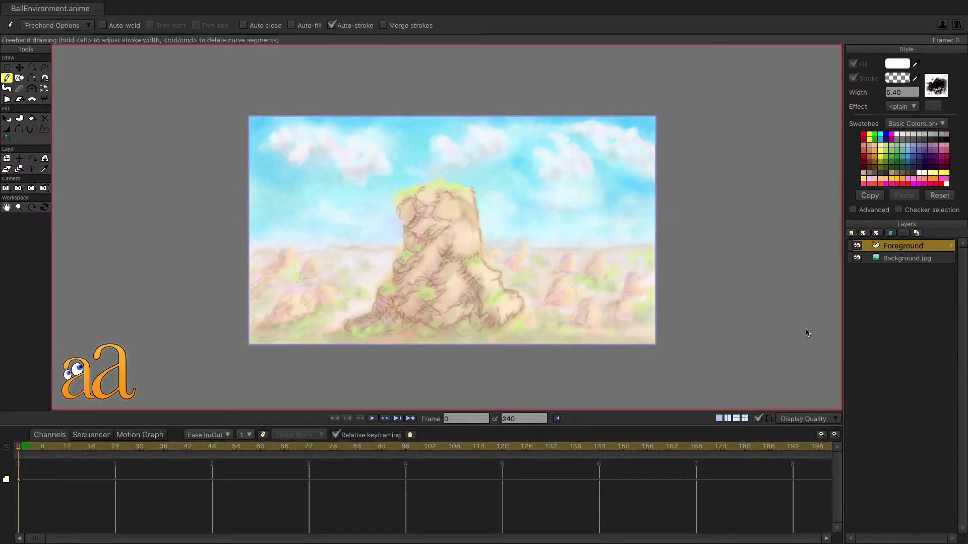
left_click_drag(477, 231, 490, 230)
left_click(897, 78)
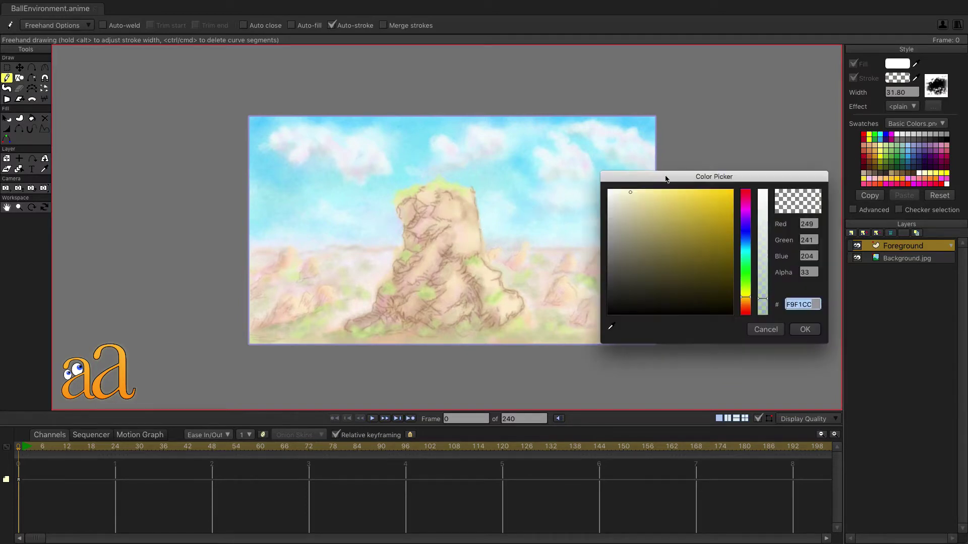
left_click(809, 330)
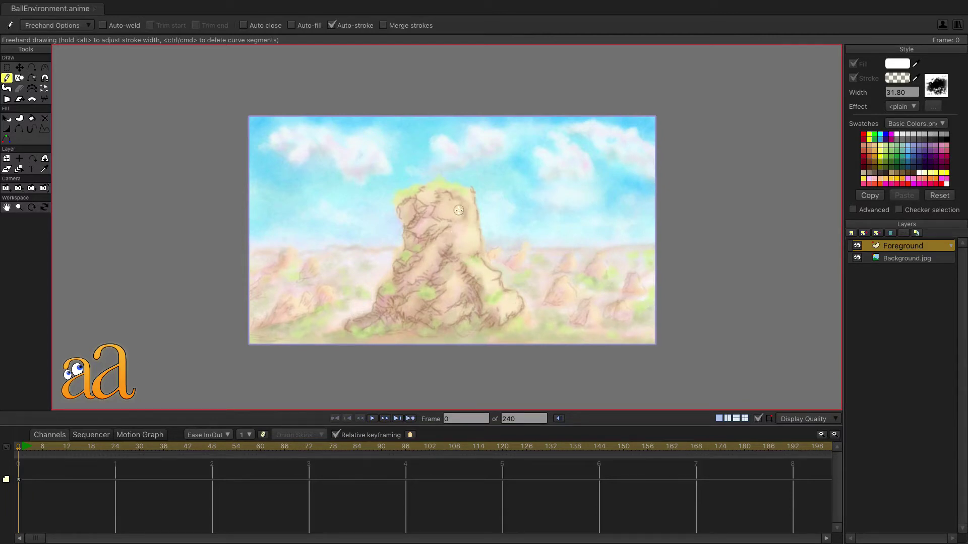
mouse_move(458, 210)
left_mouse_down()
mouse_move(431, 265)
mouse_move(464, 304)
mouse_move(458, 314)
mouse_move(406, 297)
left_mouse_up()
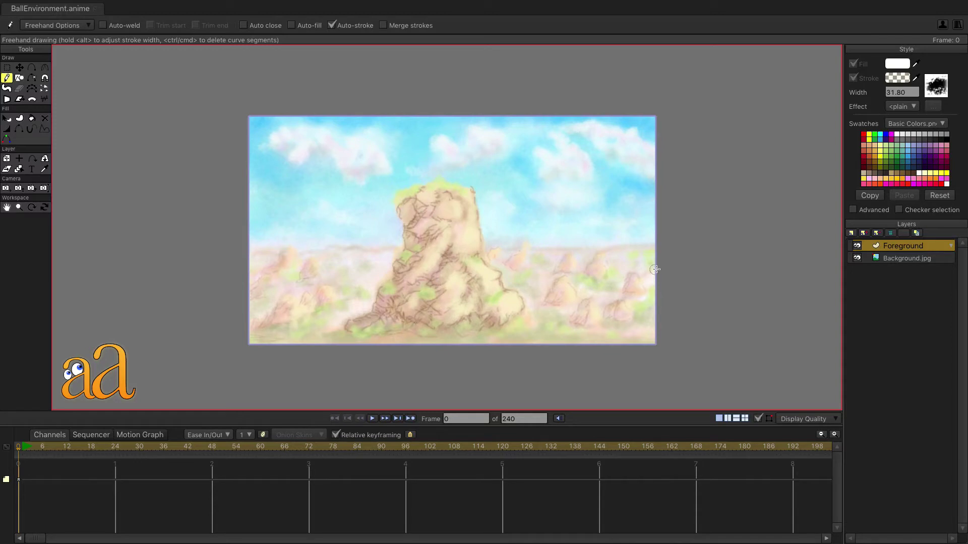
Change the stroke colour to a darker muted green and its width to 3 for drawing grass.
scroll(406, 278, "down", 2)
scroll(405, 278, "up", 8)
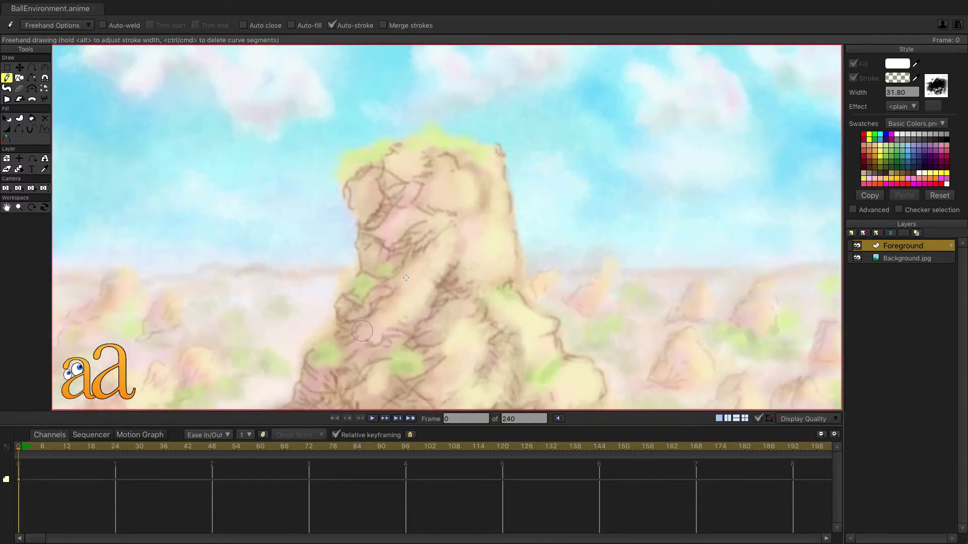
mouse_move(406, 282)
left_mouse_down()
mouse_move(432, 204)
mouse_move(418, 223)
left_mouse_up()
left_click(899, 78)
left_click(746, 290)
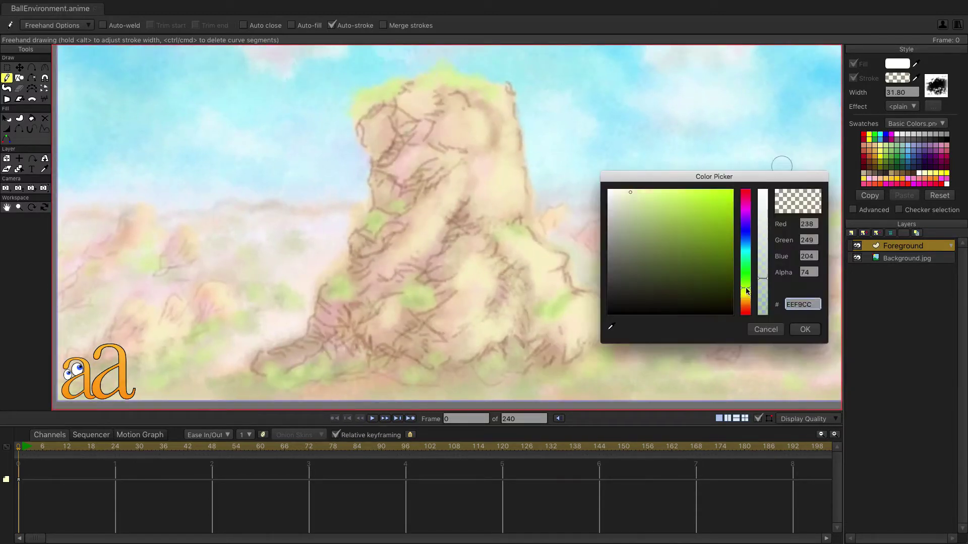
left_click(804, 329)
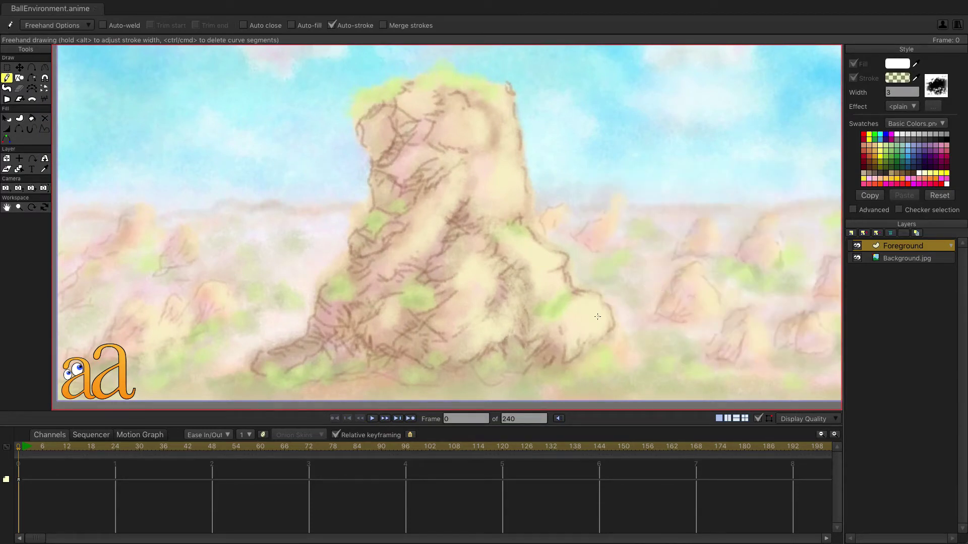
scroll(598, 316, "up", 2)
left_click(899, 80)
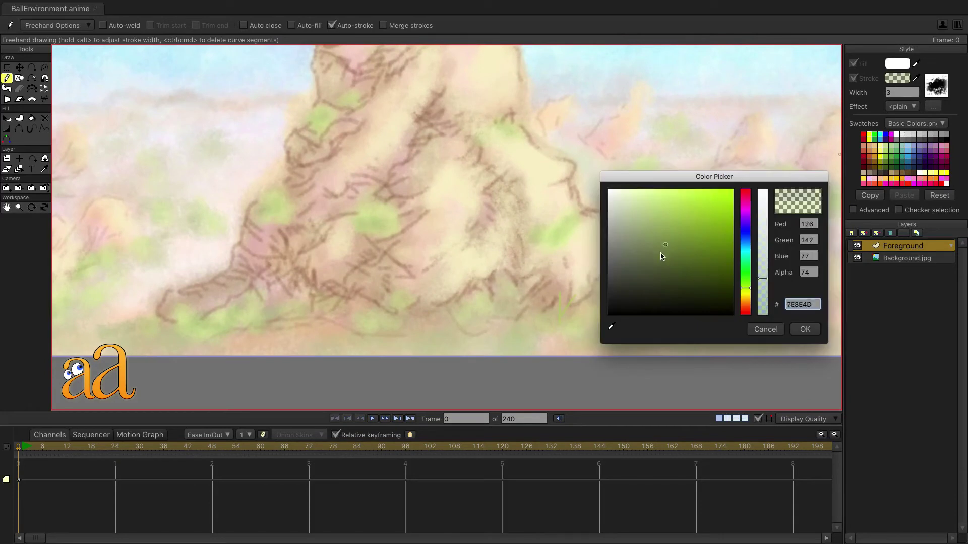
left_click(802, 328)
Draw grass blades along the large rock's base from right of its middle toward its left foot.
mouse_move(497, 297)
left_mouse_down()
mouse_move(491, 323)
mouse_move(479, 305)
left_mouse_up()
mouse_move(476, 290)
left_mouse_down()
mouse_move(452, 299)
mouse_move(432, 314)
mouse_move(393, 305)
mouse_move(396, 293)
mouse_move(411, 295)
mouse_move(397, 331)
mouse_move(374, 306)
mouse_move(399, 323)
mouse_move(407, 315)
mouse_move(391, 334)
left_mouse_up()
mouse_move(383, 311)
left_mouse_down()
mouse_move(372, 335)
mouse_move(392, 317)
mouse_move(352, 318)
mouse_move(346, 307)
mouse_move(364, 308)
mouse_move(337, 313)
left_mouse_up()
left_click_drag(333, 295, 324, 313)
left_click_drag(319, 304, 305, 318)
mouse_move(302, 298)
left_mouse_down()
mouse_move(297, 320)
mouse_move(287, 313)
left_mouse_up()
left_click_drag(282, 306, 245, 326)
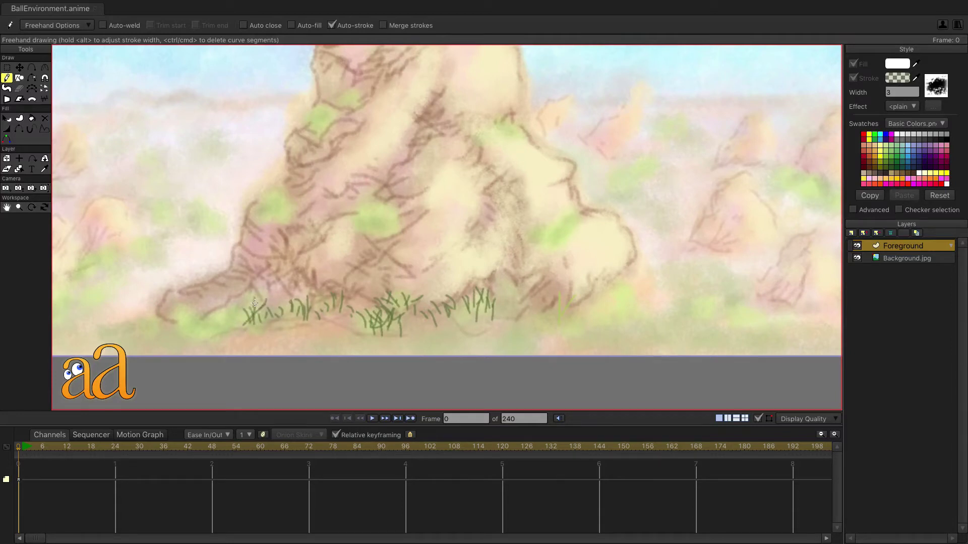
Extend the grass blades along the large rock's left foot to its outer tip.
mouse_move(263, 293)
left_mouse_down()
mouse_move(256, 308)
mouse_move(232, 310)
left_mouse_up()
mouse_move(230, 323)
left_mouse_down()
mouse_move(211, 337)
mouse_move(209, 318)
mouse_move(210, 332)
mouse_move(207, 322)
mouse_move(183, 338)
left_mouse_up()
mouse_move(204, 335)
left_mouse_down()
mouse_move(200, 315)
mouse_move(192, 330)
left_mouse_up()
left_click_drag(191, 317, 184, 336)
left_click_drag(181, 319, 176, 333)
Draw grass blades along the right side of the large rock's base up to its outer edge.
mouse_move(507, 310)
left_mouse_down()
mouse_move(511, 289)
mouse_move(526, 287)
mouse_move(552, 313)
mouse_move(566, 284)
left_mouse_up()
mouse_move(574, 310)
left_mouse_down()
mouse_move(580, 281)
mouse_move(559, 315)
left_mouse_up()
mouse_move(563, 310)
left_mouse_down()
mouse_move(565, 288)
mouse_move(601, 286)
left_mouse_up()
left_click_drag(597, 292, 617, 268)
mouse_move(615, 276)
left_mouse_down()
mouse_move(628, 261)
mouse_move(611, 295)
left_mouse_up()
left_click_drag(595, 306, 630, 281)
left_click_drag(621, 270, 633, 261)
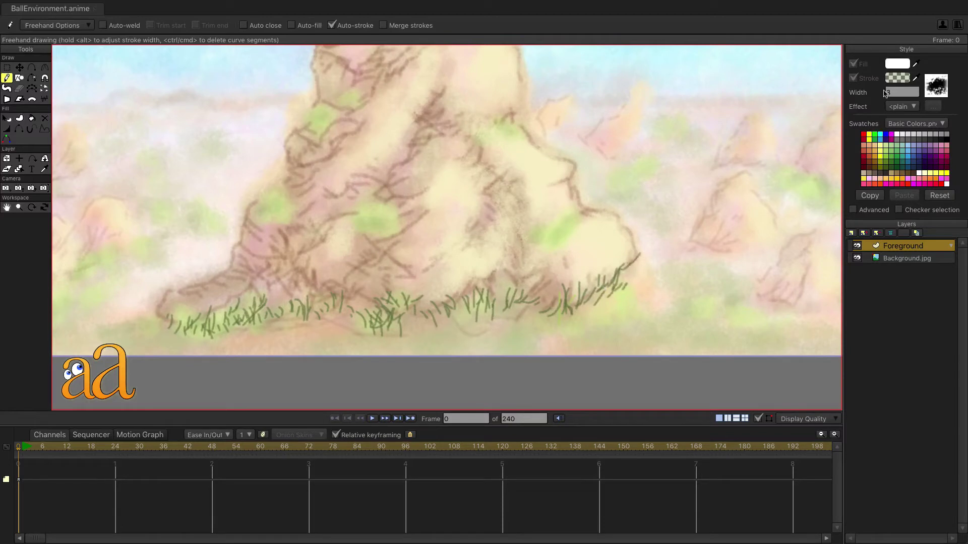
Lower the alpha of the green stroke colour to make the grass strokes fainter.
left_click(901, 75)
left_click(763, 297)
left_click(804, 329)
Draw fainter grass blades on the ground just beyond the large rock's left foot.
left_click_drag(167, 324, 176, 305)
left_click_drag(182, 316, 191, 299)
left_click_drag(155, 325, 156, 309)
mouse_move(162, 323)
left_mouse_down()
mouse_move(136, 325)
mouse_move(111, 312)
left_mouse_up()
mouse_move(117, 327)
left_mouse_down()
mouse_move(130, 320)
mouse_move(129, 337)
left_mouse_up()
left_click_drag(142, 332, 149, 322)
left_click_drag(92, 317, 95, 337)
mouse_move(83, 325)
left_mouse_down()
mouse_move(86, 344)
mouse_move(78, 338)
left_mouse_up()
Draw faint grass blades on the ground from the large rock's left foot outward to the left.
mouse_move(66, 320)
left_mouse_down()
mouse_move(75, 341)
mouse_move(204, 304)
left_mouse_up()
mouse_move(204, 290)
left_mouse_down()
mouse_move(201, 309)
mouse_move(195, 299)
left_mouse_up()
mouse_move(181, 335)
left_mouse_down()
mouse_move(191, 305)
mouse_move(155, 312)
left_mouse_up()
left_click_drag(165, 322, 184, 298)
left_click_drag(186, 316, 196, 293)
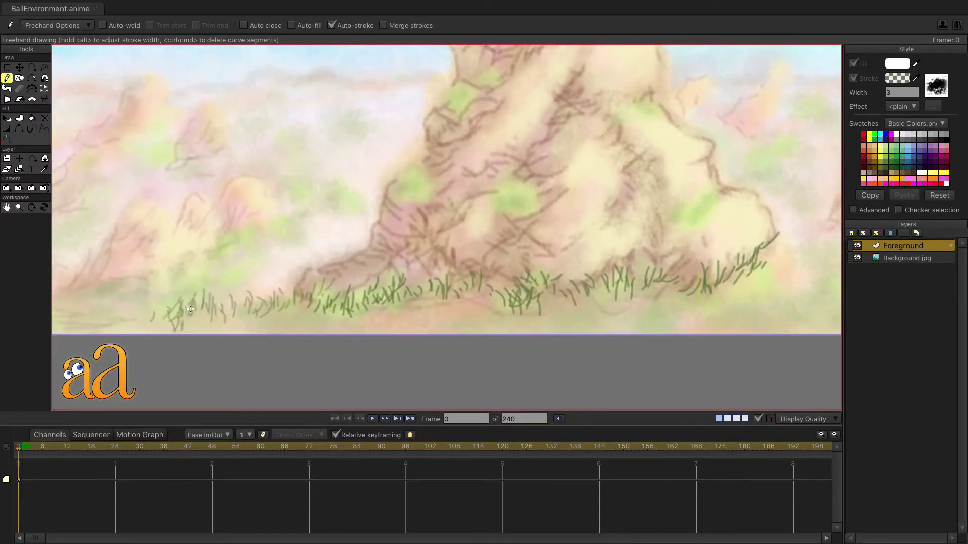
mouse_move(180, 335)
left_mouse_down()
mouse_move(193, 319)
mouse_move(161, 323)
left_mouse_up()
mouse_move(136, 324)
left_mouse_down()
mouse_move(148, 308)
mouse_move(135, 301)
left_mouse_up()
mouse_move(118, 333)
left_mouse_down()
mouse_move(132, 306)
mouse_move(151, 297)
left_mouse_up()
left_click_drag(144, 318, 155, 302)
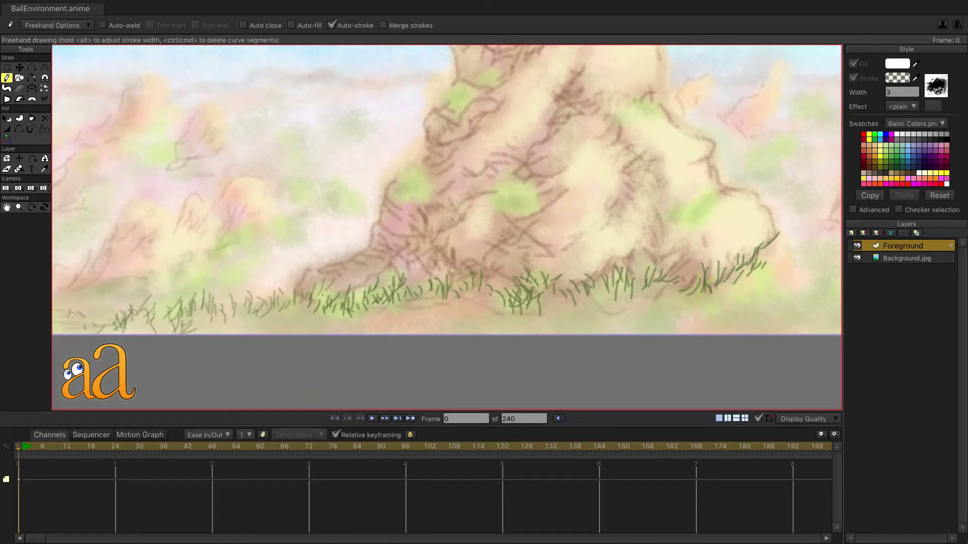
Extend the faint grass blades along the ground to the left edge of the picture.
left_click_drag(72, 322, 78, 310)
mouse_move(64, 329)
left_mouse_down()
mouse_move(76, 312)
mouse_move(69, 317)
left_mouse_up()
left_click_drag(66, 323, 176, 307)
mouse_move(168, 317)
left_mouse_down()
mouse_move(181, 300)
mouse_move(175, 288)
left_mouse_up()
left_click_drag(164, 297, 157, 289)
left_click_drag(159, 316, 157, 306)
Add faint grass blades along the right half of the large rock's base and on the ground just beyond it.
left_click_drag(651, 227, 534, 316)
scroll(534, 316, "down", 5)
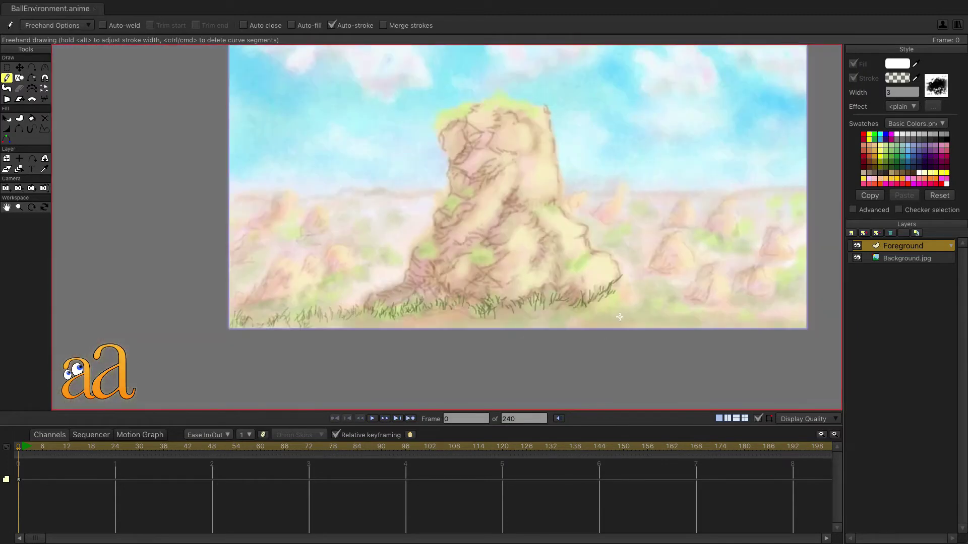
left_click_drag(612, 307, 609, 296)
mouse_move(561, 315)
left_mouse_down()
mouse_move(559, 302)
mouse_move(530, 308)
left_mouse_up()
left_click_drag(617, 280, 616, 286)
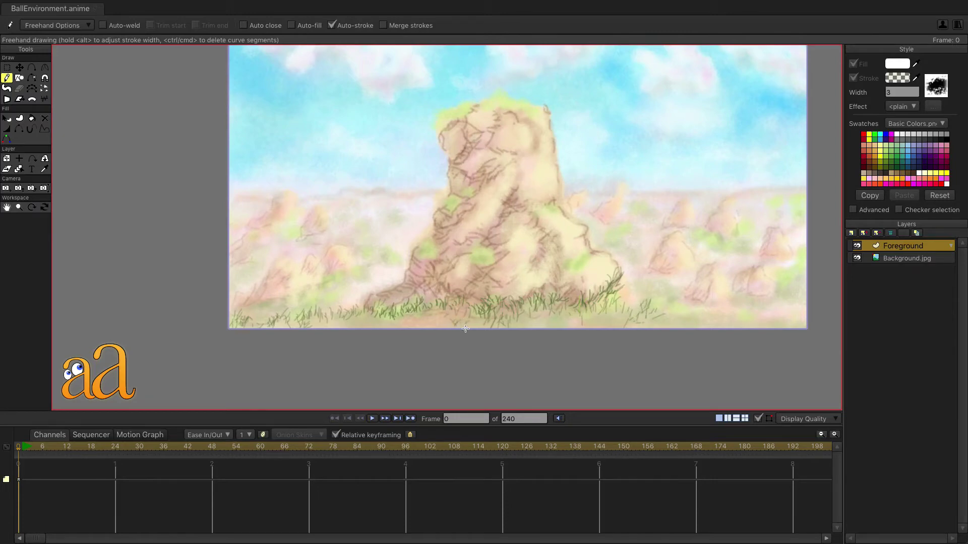
Render the frame and save it as a JPEG over the existing Background.jpg on the Desktop.
key("super+r")
left_click(134, 535)
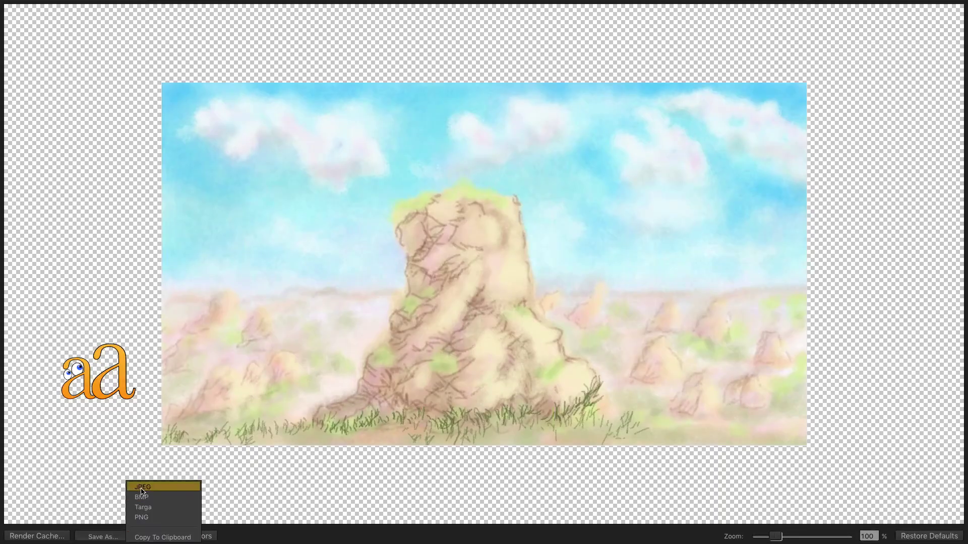
left_click(140, 488)
left_click(341, 186)
left_click(450, 172)
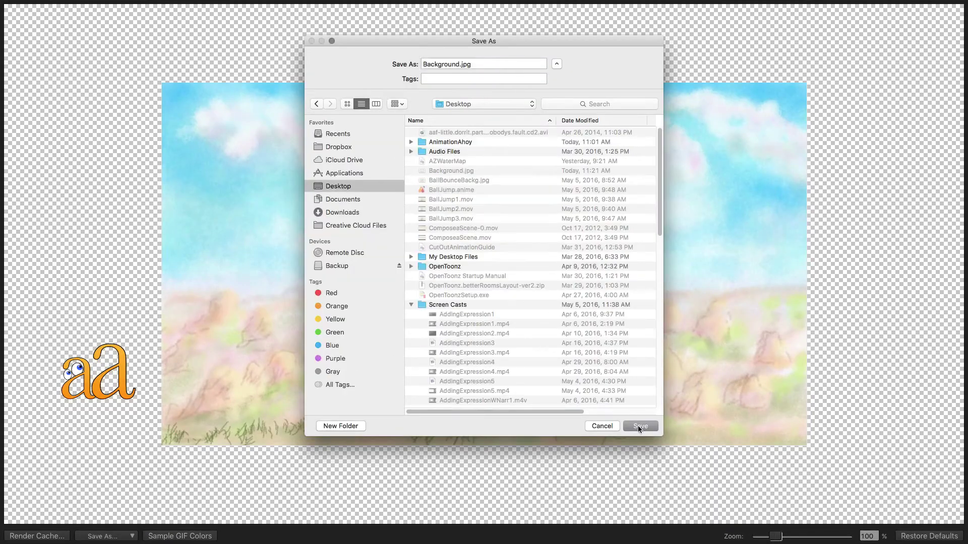
left_click(638, 427)
left_click(559, 108)
key("super+w")
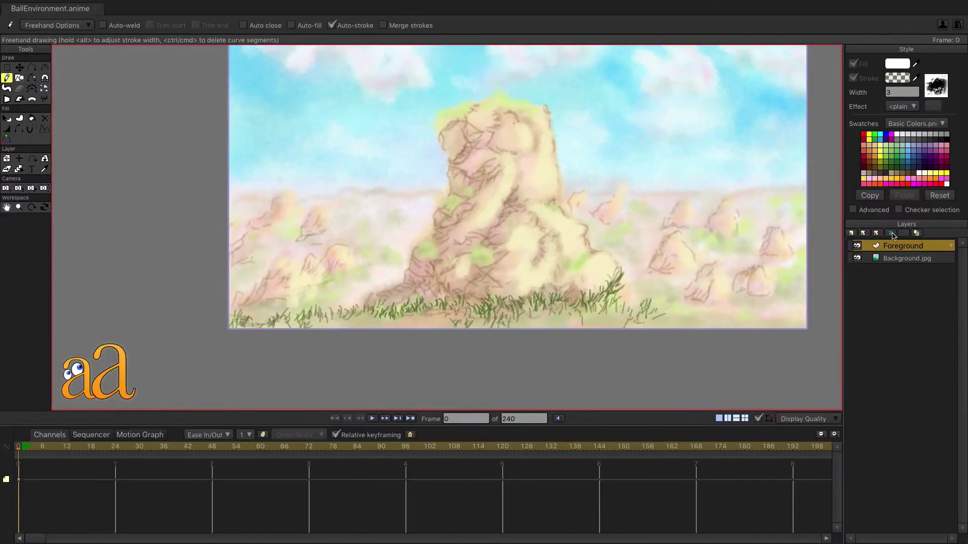
Delete the painted Foreground layer and confirm the settings of the Background.jpg layer.
left_click(893, 247)
double_click(893, 247)
left_click(781, 442)
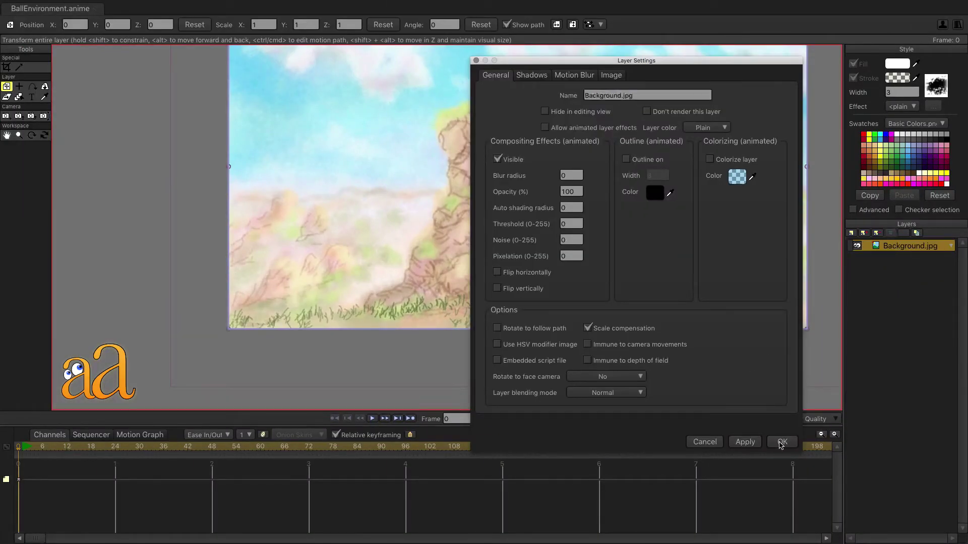
Add a new vector layer above Background.jpg and name it Foreground.
left_click(852, 234)
left_click(861, 247)
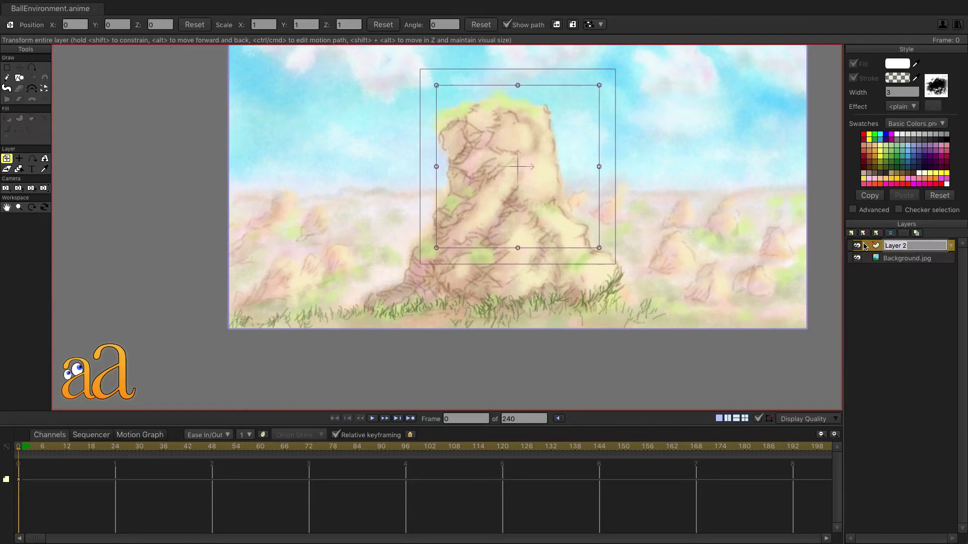
type("Foreground")
key("Return")
Paint soft, broad green freehand strokes of width 39 over the plain on both sides of the large rock and along its base.
key("f")
key("Home")
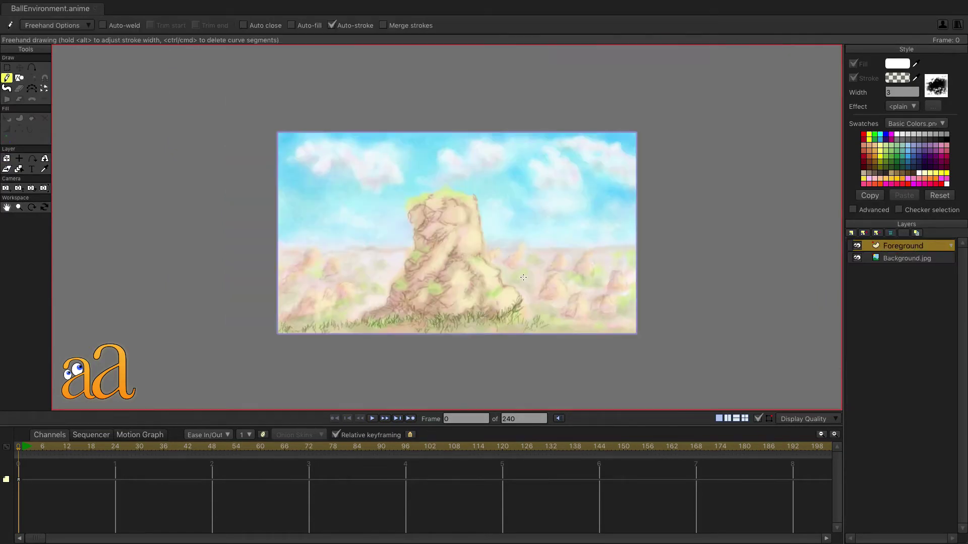
scroll(523, 279, "up", 5)
mouse_move(485, 315)
left_mouse_down()
mouse_move(492, 281)
mouse_move(480, 243)
left_mouse_up()
scroll(485, 245, "up", 1)
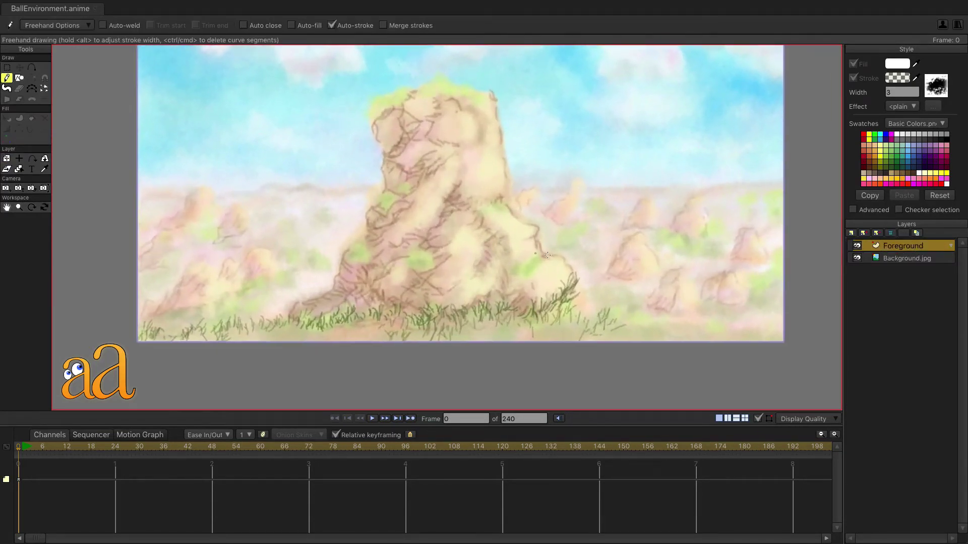
left_click_drag(915, 79, 752, 197)
mouse_move(591, 214)
left_mouse_down()
mouse_move(612, 218)
mouse_move(610, 227)
left_mouse_up()
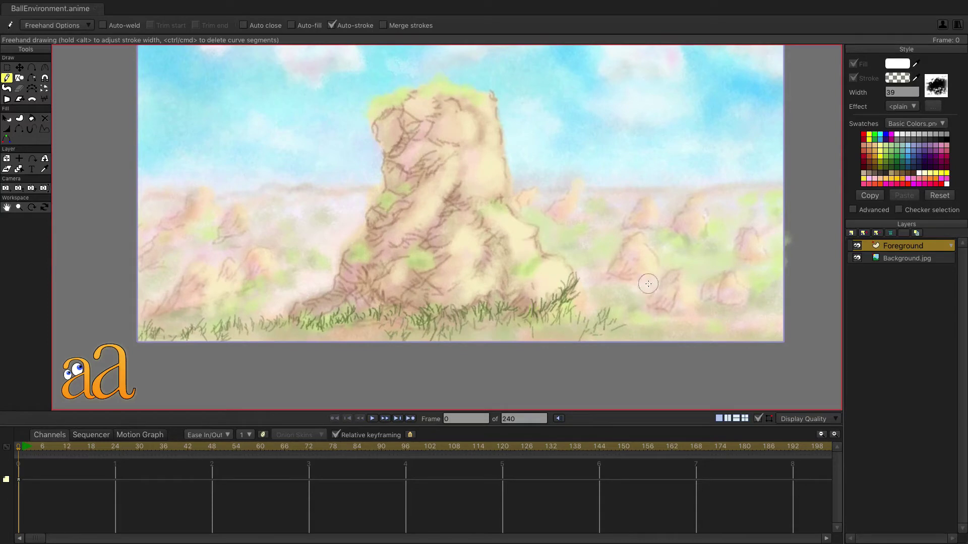
mouse_move(573, 290)
left_mouse_down()
mouse_move(533, 316)
mouse_move(573, 307)
left_mouse_up()
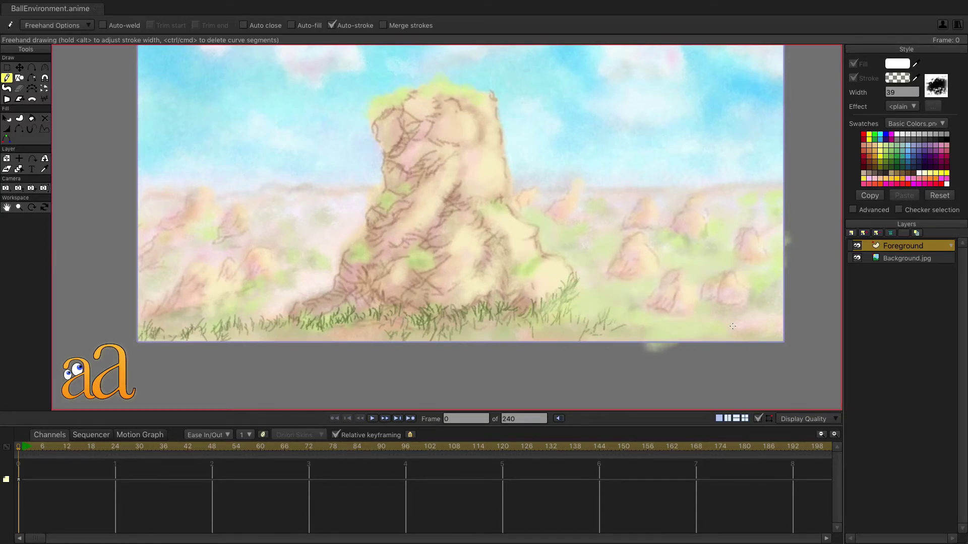
mouse_move(764, 328)
left_mouse_down()
mouse_move(741, 348)
mouse_move(655, 343)
mouse_move(484, 310)
mouse_move(403, 328)
mouse_move(315, 328)
mouse_move(280, 343)
mouse_move(269, 304)
mouse_move(275, 319)
mouse_move(325, 272)
left_mouse_up()
mouse_move(295, 243)
left_mouse_down()
mouse_move(226, 305)
mouse_move(137, 311)
mouse_move(173, 265)
mouse_move(144, 328)
mouse_move(298, 351)
mouse_move(383, 342)
left_mouse_up()
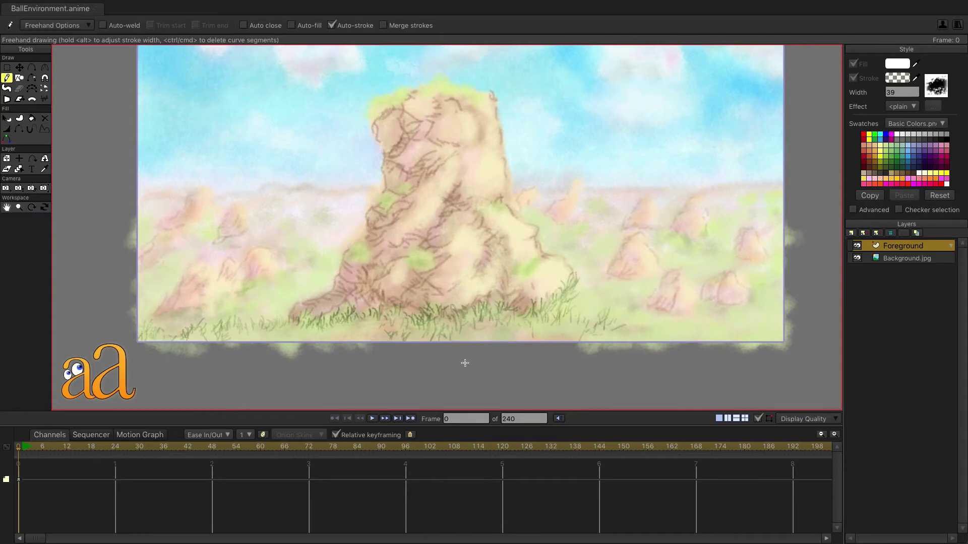
Paint soft brown patches for small stones along the large rock's base, from its left foot to its right edge.
scroll(468, 362, "down", 1)
scroll(467, 362, "down", 3)
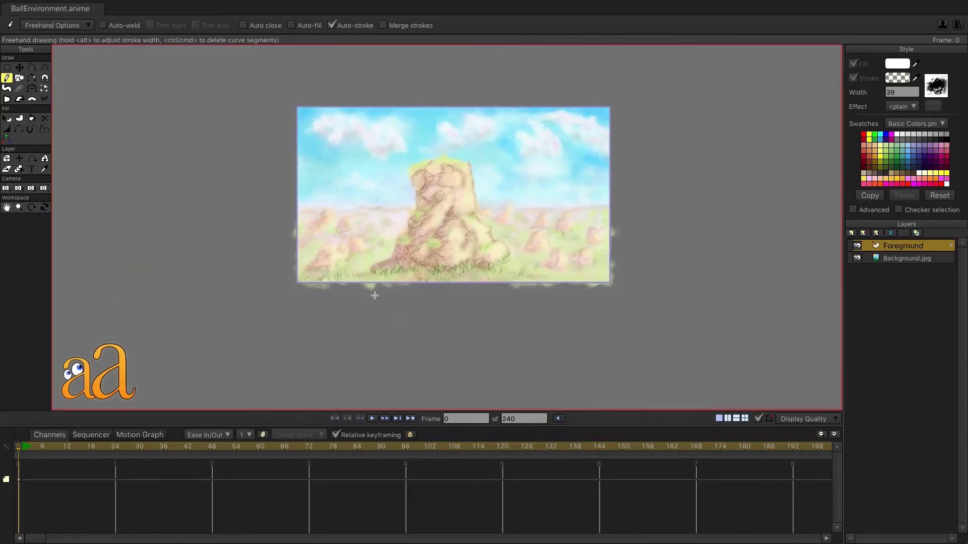
scroll(375, 296, "up", 3)
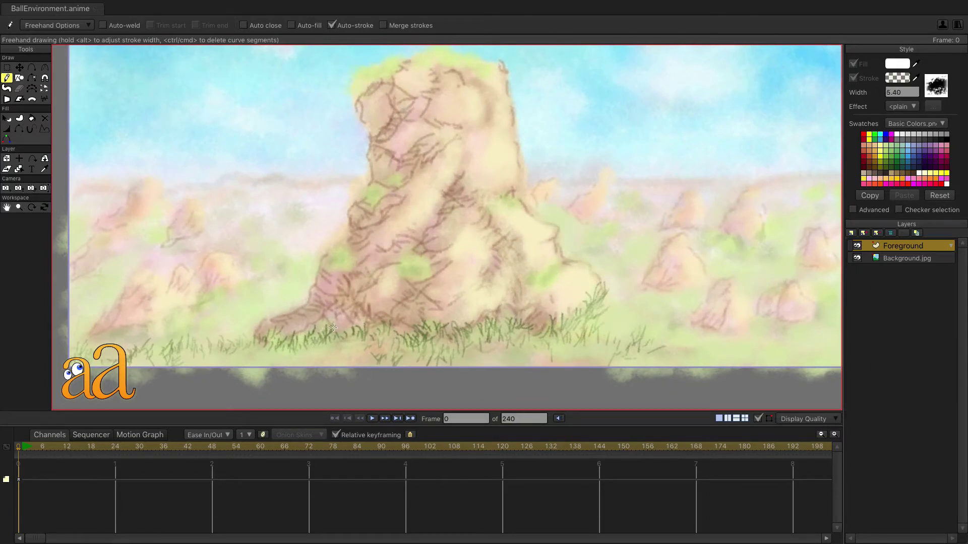
mouse_move(352, 341)
left_mouse_down()
mouse_move(360, 341)
mouse_move(284, 350)
mouse_move(299, 332)
left_mouse_up()
left_click_drag(388, 348, 409, 323)
mouse_move(539, 337)
left_mouse_down()
mouse_move(523, 348)
mouse_move(527, 322)
mouse_move(503, 344)
left_mouse_up()
left_click_drag(381, 347, 365, 360)
mouse_move(273, 359)
left_mouse_down()
mouse_move(280, 347)
mouse_move(243, 373)
mouse_move(269, 367)
left_mouse_up()
mouse_move(580, 322)
left_mouse_down()
mouse_move(582, 298)
mouse_move(573, 341)
left_mouse_up()
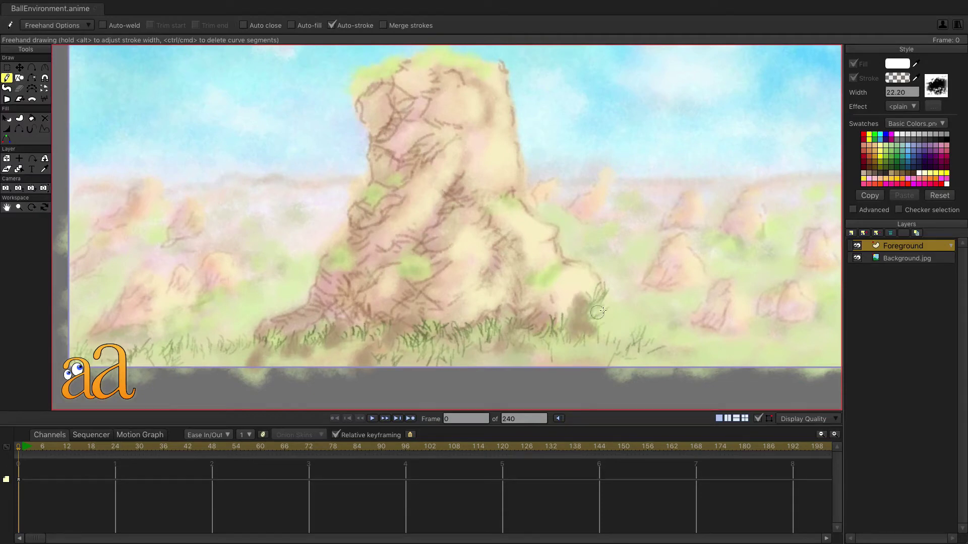
Adjust the brown stroke colour and paint more stone patches at both ends of the large rock's base.
left_click(914, 107)
left_click(900, 81)
left_click_drag(894, 76, 510, 272)
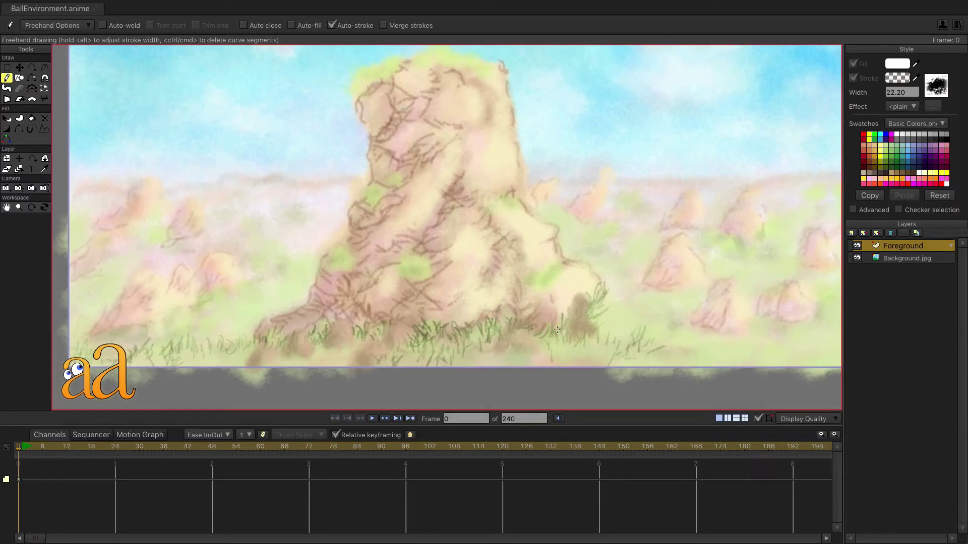
left_click_drag(595, 313, 618, 333)
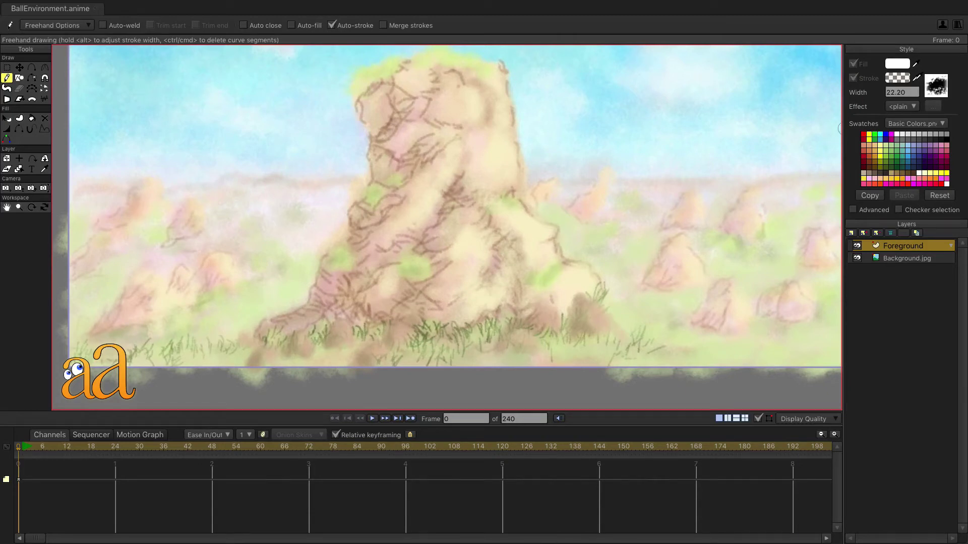
left_click_drag(515, 302, 510, 303)
left_click(509, 303)
left_click_drag(252, 353, 248, 333)
Set the stroke colour to brown B8937E with alpha 74.
left_click(905, 77)
left_click(763, 278)
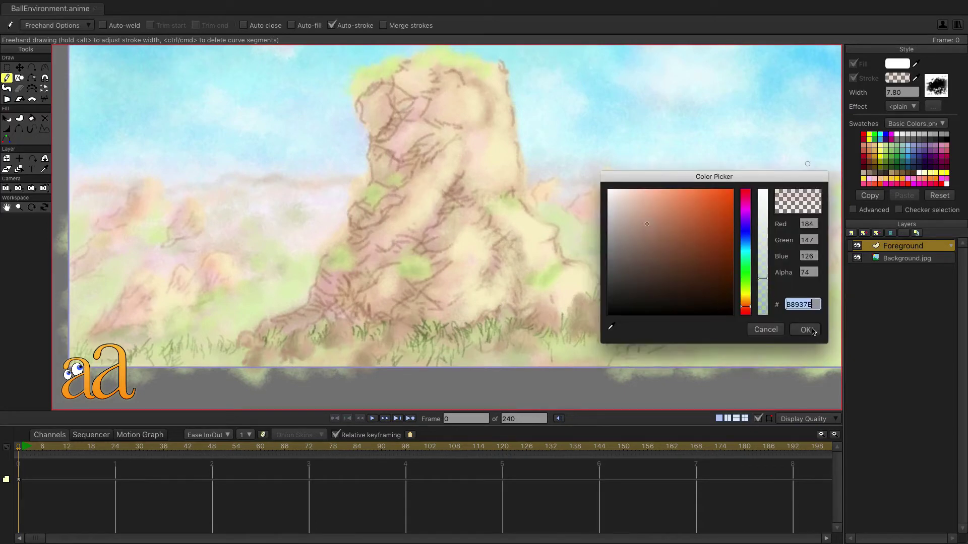
left_click(810, 330)
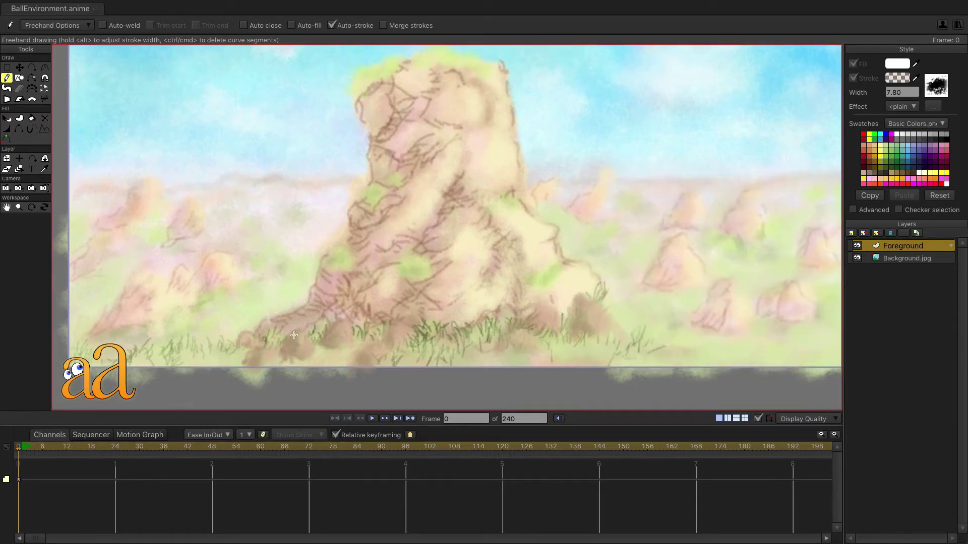
Outline the small stones along the large rock's base with brown freehand strokes of width 7.80.
mouse_move(348, 362)
left_mouse_down()
mouse_move(369, 350)
mouse_move(378, 363)
mouse_move(378, 324)
mouse_move(351, 344)
left_mouse_up()
mouse_move(440, 332)
left_mouse_down()
mouse_move(446, 343)
mouse_move(423, 344)
mouse_move(440, 348)
left_mouse_up()
mouse_move(234, 354)
left_mouse_down()
mouse_move(247, 347)
mouse_move(236, 362)
left_mouse_up()
mouse_move(502, 318)
left_mouse_down()
mouse_move(517, 305)
mouse_move(498, 324)
mouse_move(479, 322)
mouse_move(497, 328)
mouse_move(539, 303)
mouse_move(540, 331)
mouse_move(576, 296)
mouse_move(575, 338)
mouse_move(611, 321)
left_mouse_up()
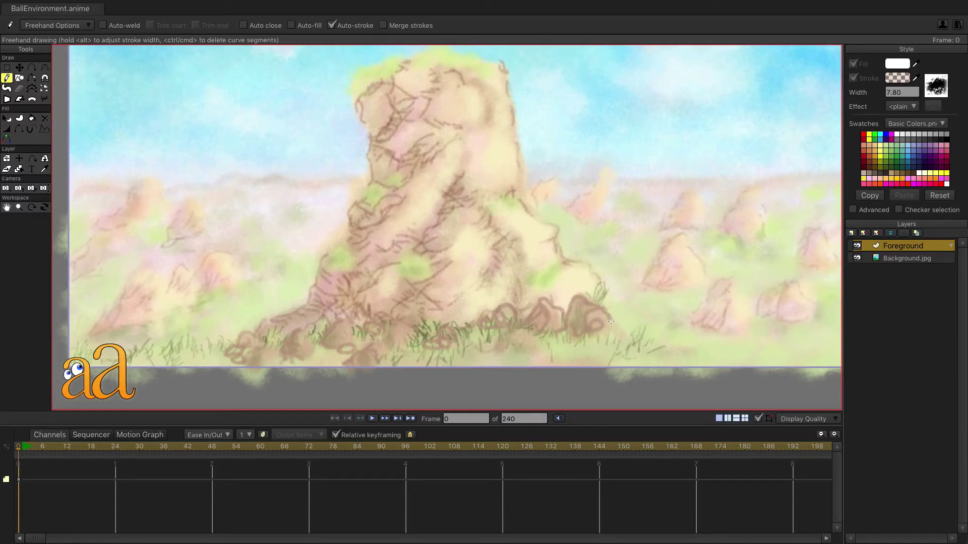
mouse_move(552, 351)
left_mouse_down()
mouse_move(520, 331)
mouse_move(500, 354)
mouse_move(555, 349)
left_mouse_up()
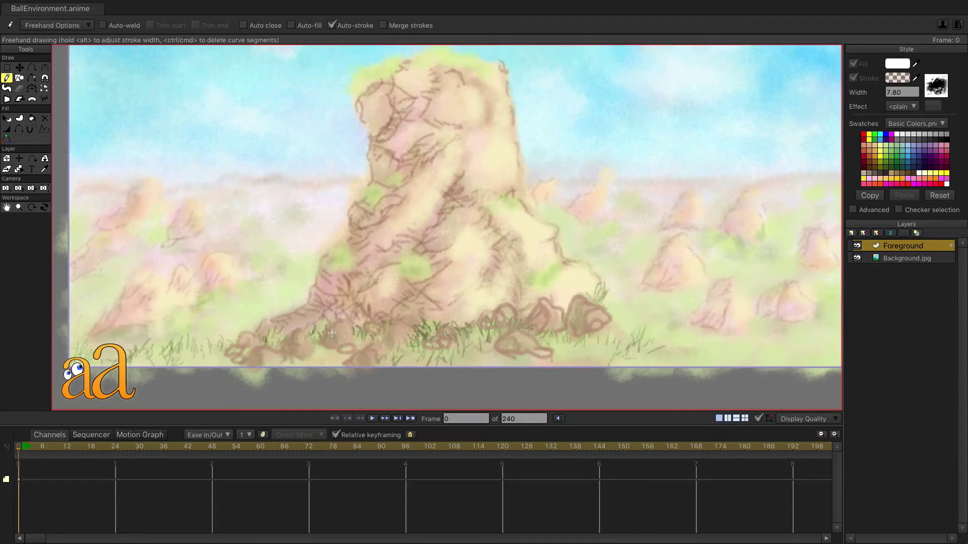
mouse_move(583, 299)
left_mouse_down()
mouse_move(591, 279)
mouse_move(624, 302)
mouse_move(602, 291)
left_mouse_up()
Darken the stroke colour to 977968 and draw fine 1.80-wide contours on the stones at the large rock's left foot.
left_click(897, 77)
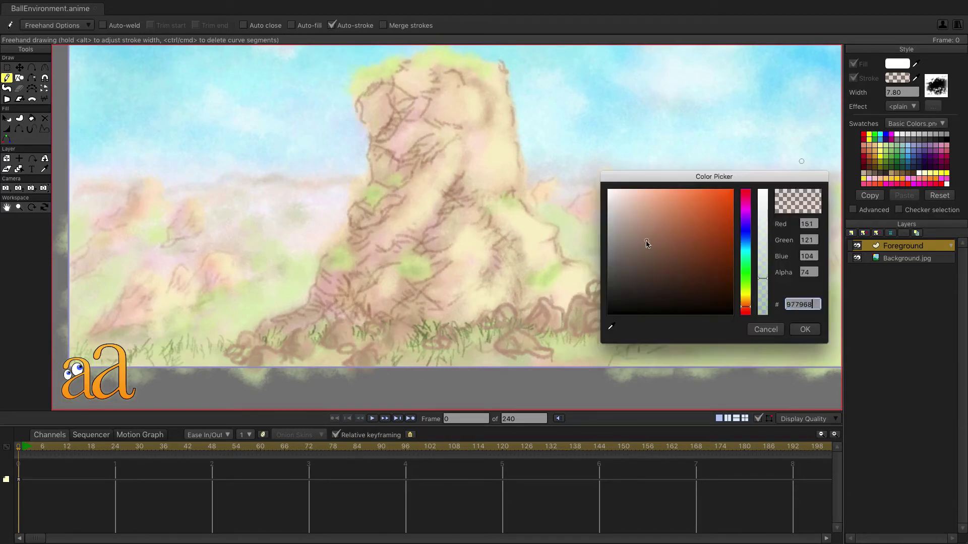
left_click(806, 328)
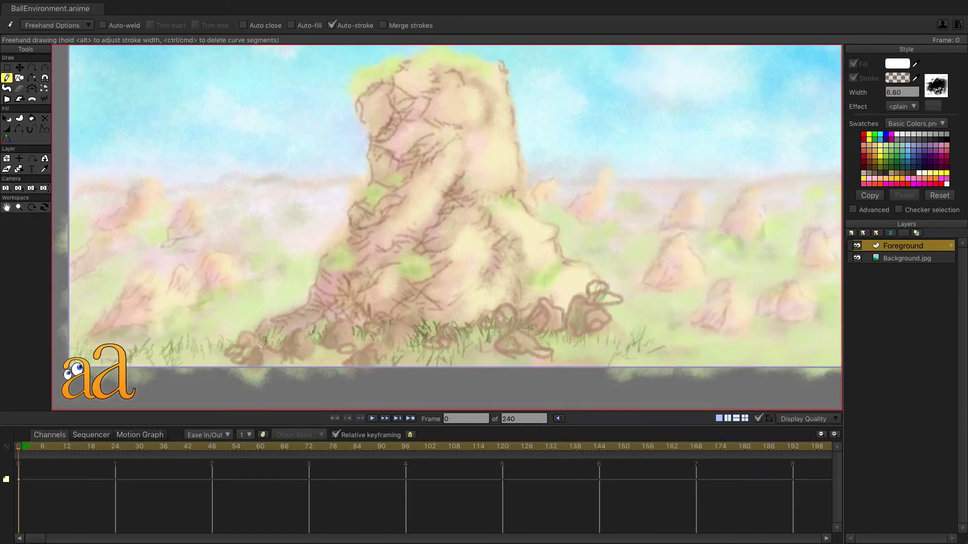
scroll(316, 335, "up", 3)
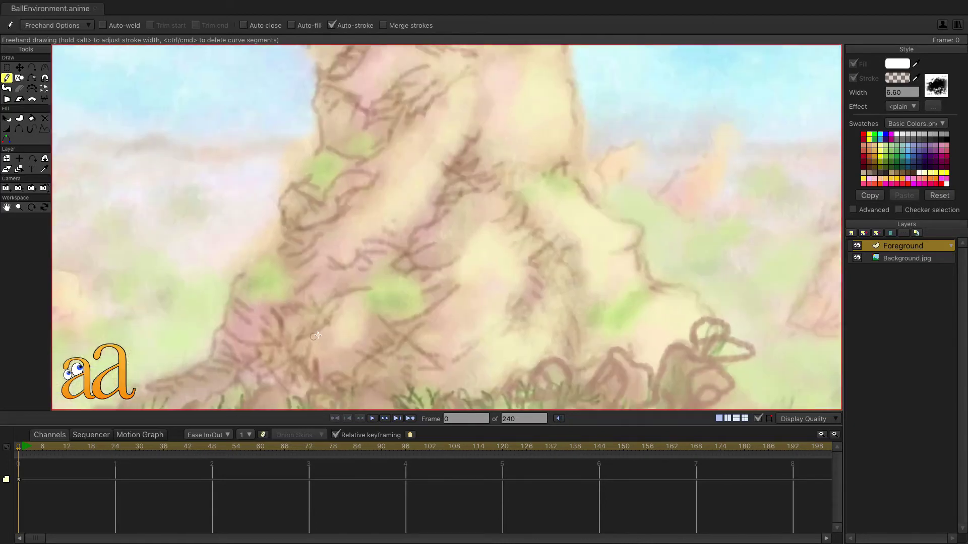
scroll(317, 292, "down", 5)
mouse_move(282, 255)
left_mouse_down()
mouse_move(266, 275)
mouse_move(280, 285)
left_mouse_up()
mouse_move(205, 303)
left_mouse_down()
mouse_move(212, 285)
mouse_move(171, 295)
mouse_move(210, 257)
mouse_move(200, 256)
left_mouse_up()
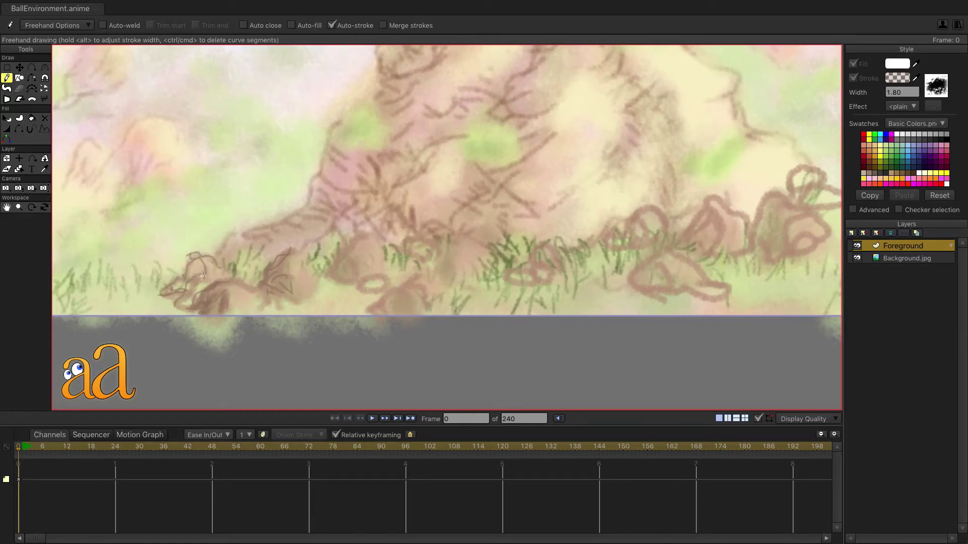
left_click_drag(244, 233, 223, 258)
left_click_drag(258, 288, 293, 304)
mouse_move(238, 278)
left_mouse_down()
mouse_move(267, 288)
mouse_move(229, 298)
mouse_move(262, 302)
mouse_move(240, 316)
left_mouse_up()
Draw fine contour and shading lines on the stones along the middle of the large rock's base.
mouse_move(333, 259)
left_mouse_down()
mouse_move(367, 233)
mouse_move(391, 276)
mouse_move(335, 282)
mouse_move(349, 260)
mouse_move(331, 264)
mouse_move(356, 282)
mouse_move(380, 278)
mouse_move(366, 290)
mouse_move(370, 277)
mouse_move(365, 311)
mouse_move(417, 277)
mouse_move(402, 284)
mouse_move(421, 316)
mouse_move(415, 287)
mouse_move(434, 292)
mouse_move(424, 268)
mouse_move(453, 240)
left_mouse_up()
mouse_move(455, 275)
left_mouse_down()
mouse_move(461, 240)
mouse_move(490, 248)
left_mouse_up()
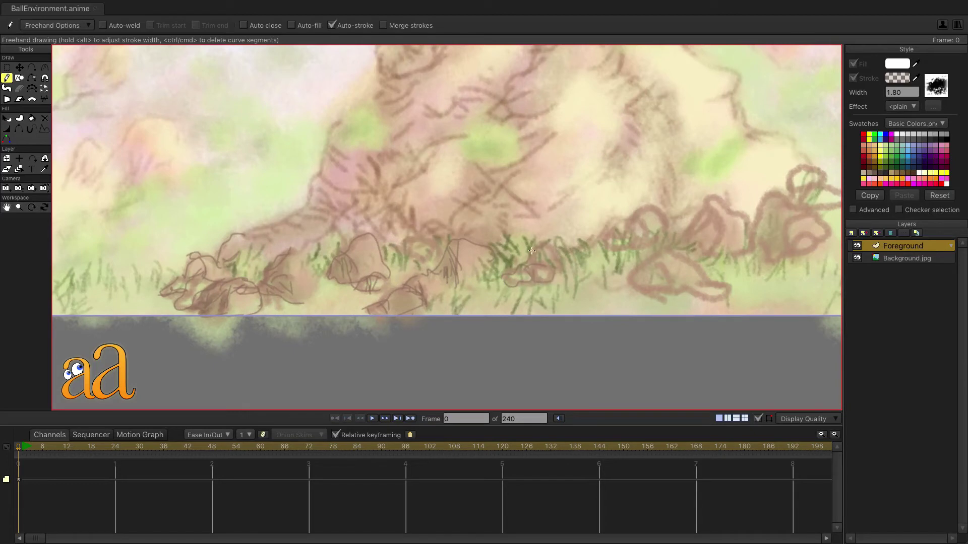
mouse_move(621, 241)
left_mouse_down()
mouse_move(628, 216)
mouse_move(642, 209)
mouse_move(659, 212)
mouse_move(671, 235)
mouse_move(634, 221)
mouse_move(624, 236)
mouse_move(615, 225)
mouse_move(599, 235)
mouse_move(634, 223)
mouse_move(664, 232)
left_mouse_up()
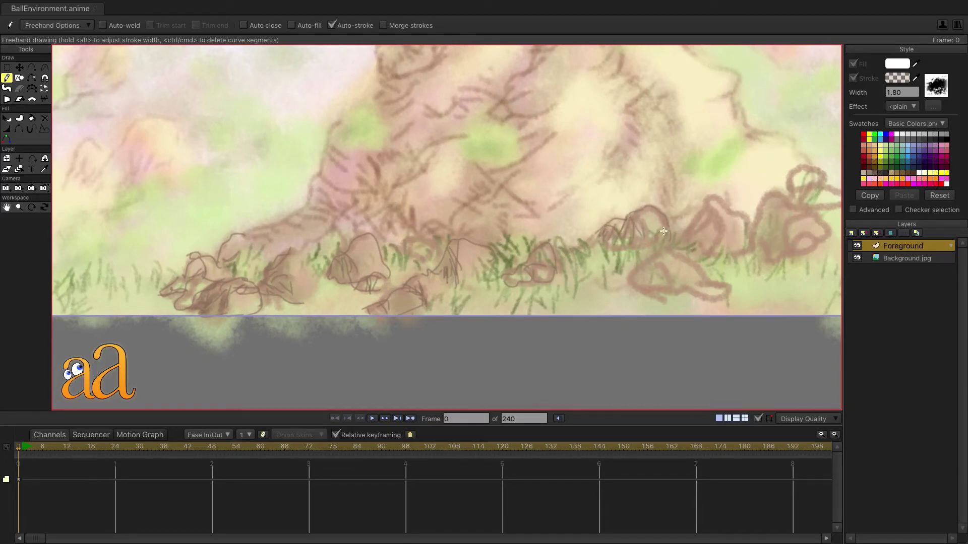
mouse_move(625, 284)
left_mouse_down()
mouse_move(650, 263)
mouse_move(653, 275)
mouse_move(640, 275)
mouse_move(660, 290)
mouse_move(654, 296)
mouse_move(681, 298)
left_mouse_up()
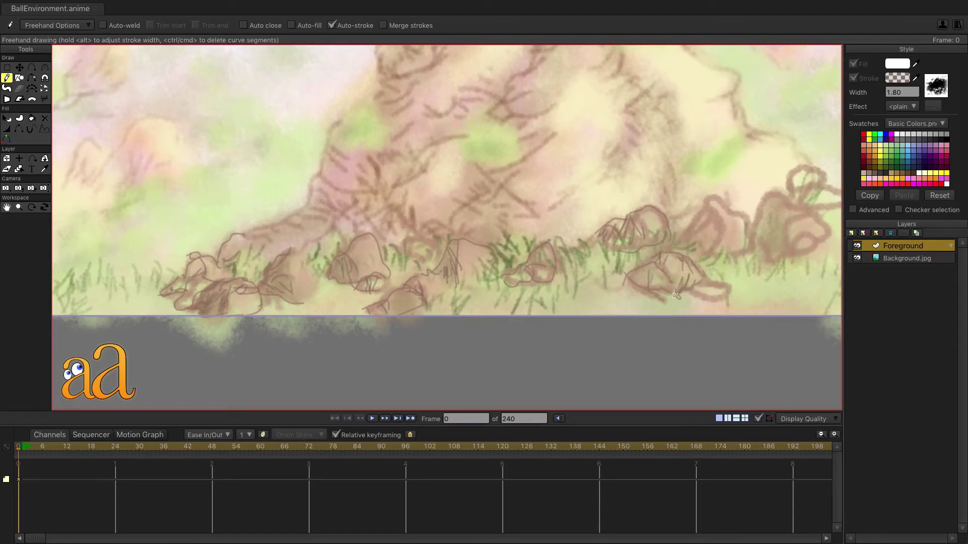
mouse_move(715, 298)
left_mouse_down()
mouse_move(729, 288)
mouse_move(713, 283)
left_mouse_up()
Draw fine contour and shading lines on the stones at the right end of the large rock's base.
mouse_move(711, 200)
left_mouse_down()
mouse_move(748, 231)
mouse_move(703, 260)
mouse_move(715, 208)
mouse_move(702, 199)
mouse_move(716, 237)
mouse_move(683, 239)
left_mouse_up()
mouse_move(719, 208)
left_mouse_down()
mouse_move(722, 232)
mouse_move(759, 228)
mouse_move(757, 252)
mouse_move(740, 256)
mouse_move(727, 248)
mouse_move(770, 240)
mouse_move(759, 199)
mouse_move(784, 203)
mouse_move(749, 233)
mouse_move(776, 225)
mouse_move(765, 252)
mouse_move(788, 248)
mouse_move(800, 218)
mouse_move(787, 241)
mouse_move(803, 238)
mouse_move(781, 248)
mouse_move(799, 220)
mouse_move(816, 247)
mouse_move(824, 237)
mouse_move(811, 213)
mouse_move(792, 253)
left_mouse_up()
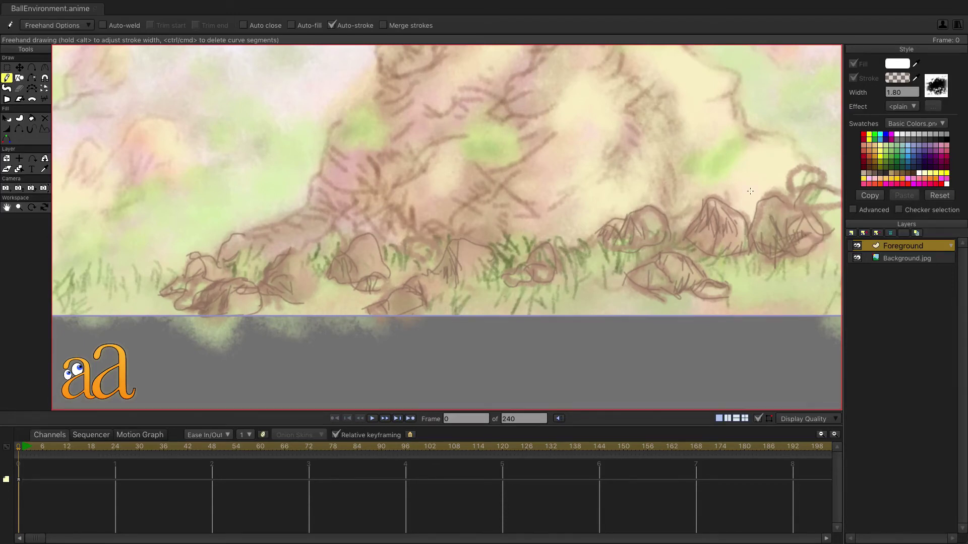
mouse_move(750, 191)
left_mouse_down()
mouse_move(610, 217)
mouse_move(686, 235)
mouse_move(645, 207)
left_mouse_up()
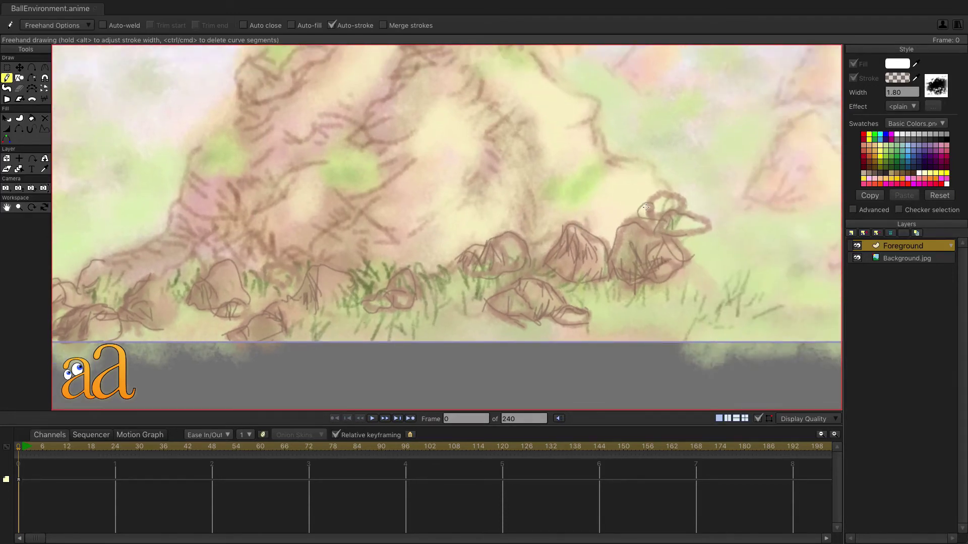
Render the current frame and save it as a JPEG over the existing Background.jpg on the Desktop.
scroll(542, 253, "down", 5)
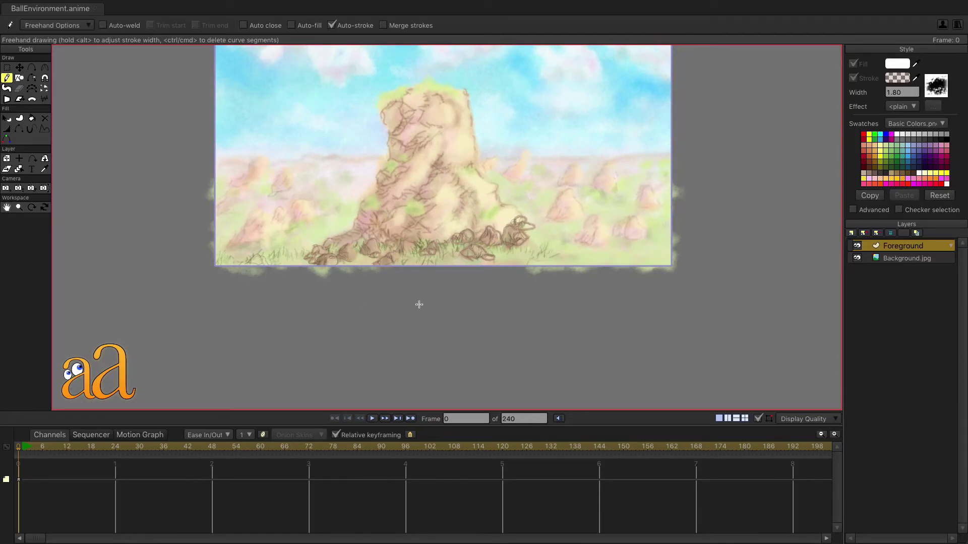
key("ctrl+r")
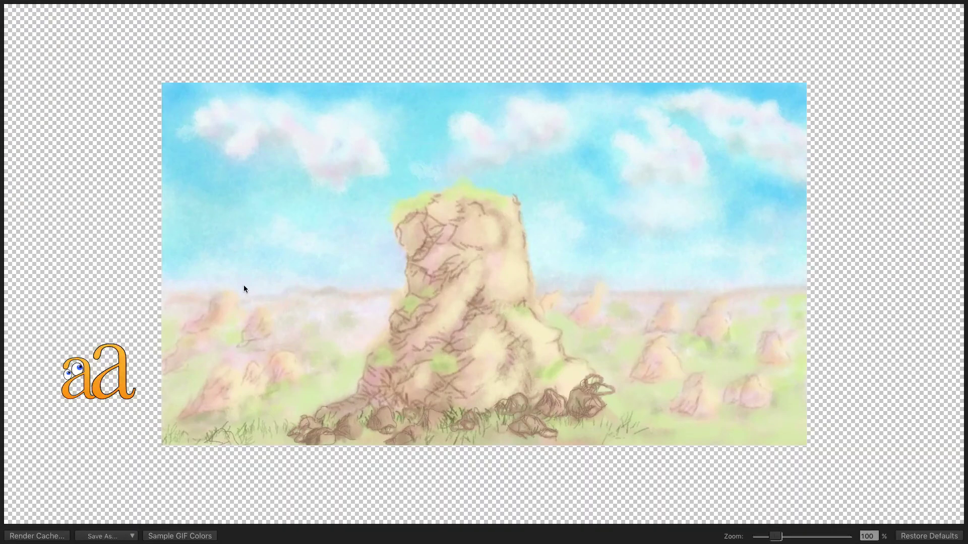
left_click(122, 536)
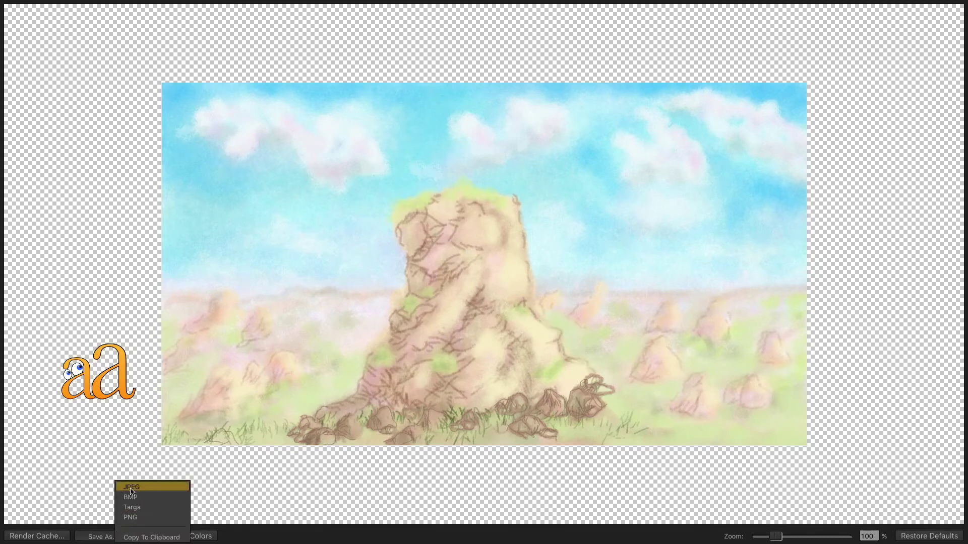
left_click(130, 487)
left_click(335, 185)
left_click(450, 172)
left_click(640, 426)
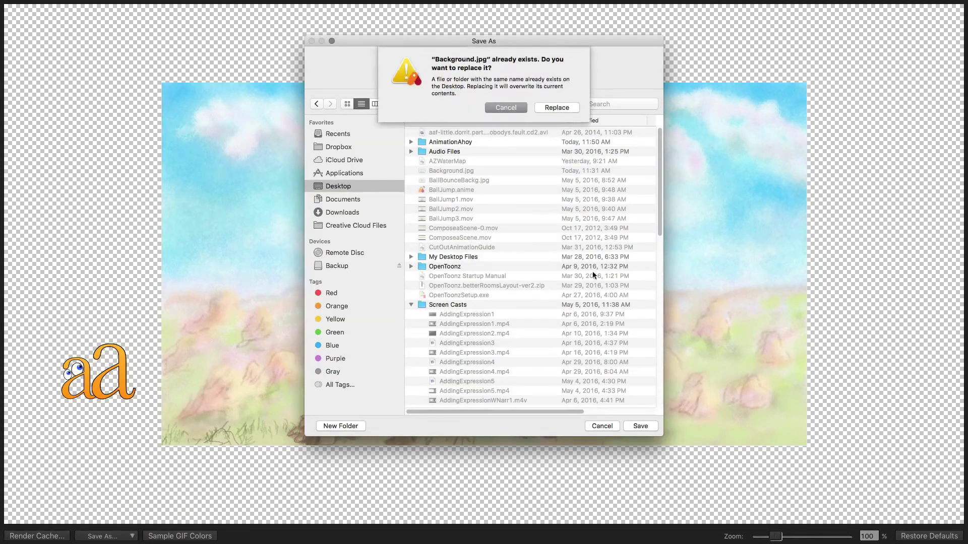
left_click(557, 104)
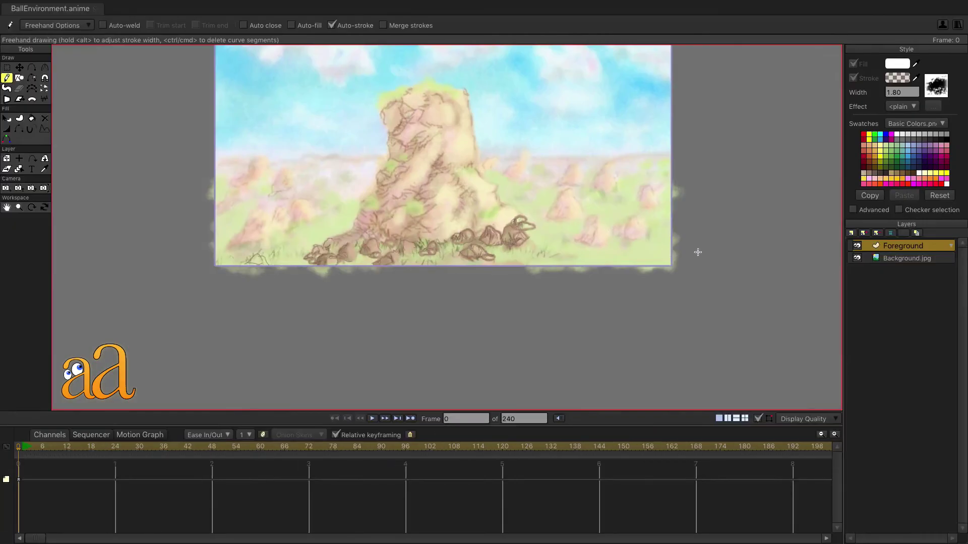
Remove the flattened Foreground layer and confirm the layer settings of Background.jpg.
double_click(877, 259)
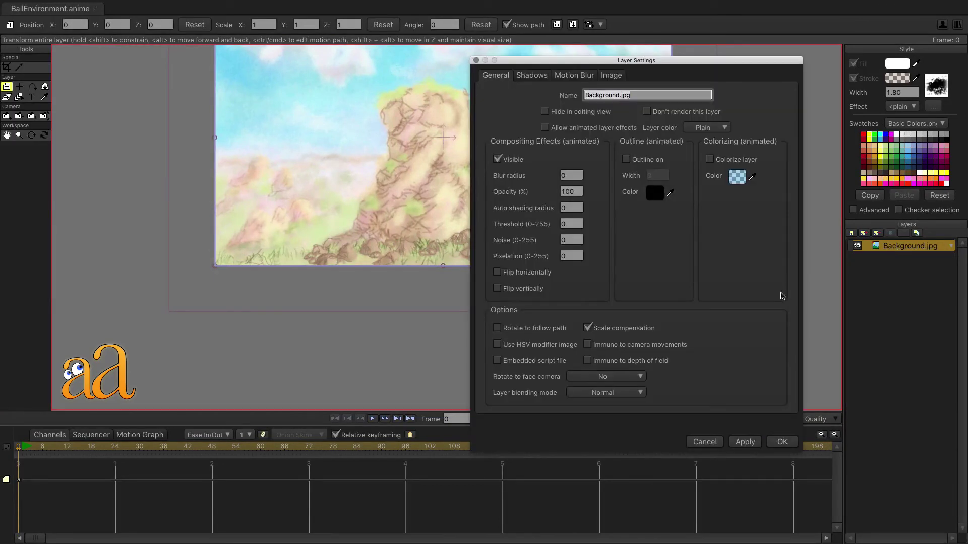
left_click(782, 443)
left_click_drag(416, 102, 450, 192)
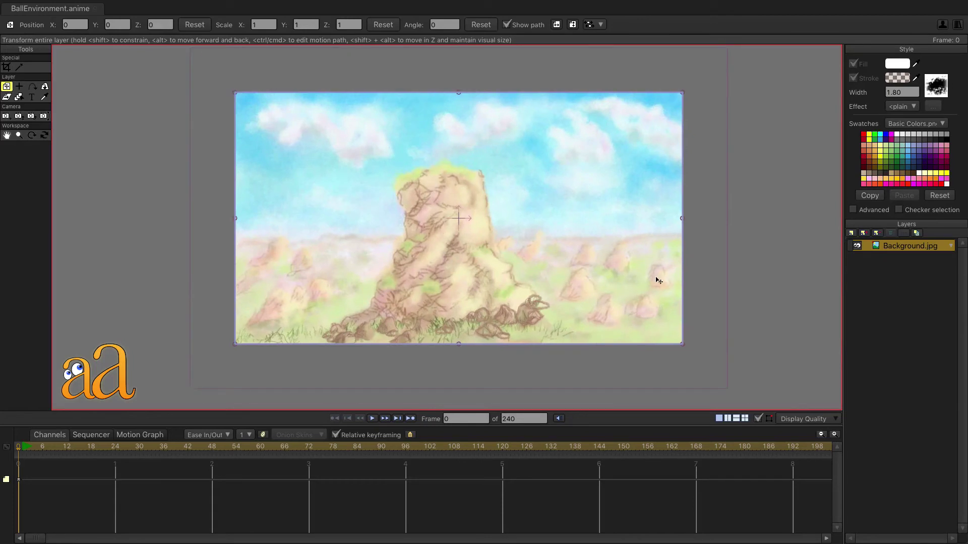
Add a new vector layer named Foreground above Background.jpg and activate the freehand drawing tool.
left_click(852, 234)
left_click(862, 247)
type("Foreground")
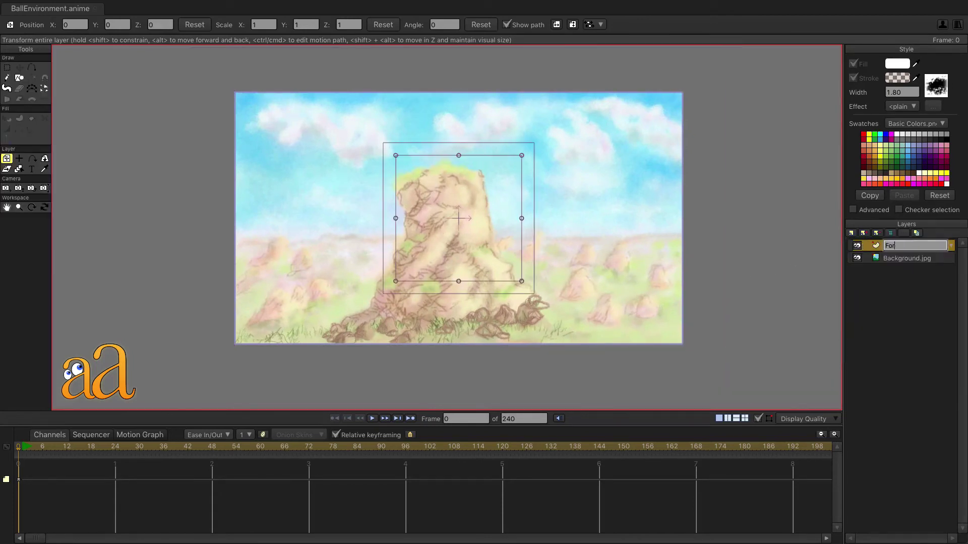
key("Return")
left_click(6, 79)
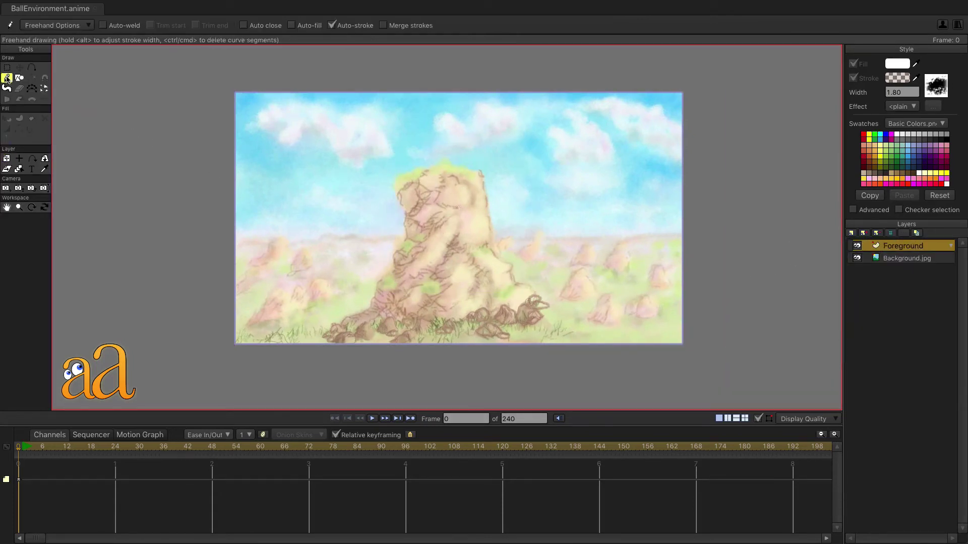
Sample a pale stroke colour and paint 10.20-wide highlights on the stones at the right end of the large rock's base.
left_click(915, 78)
scroll(474, 330, "up", 5)
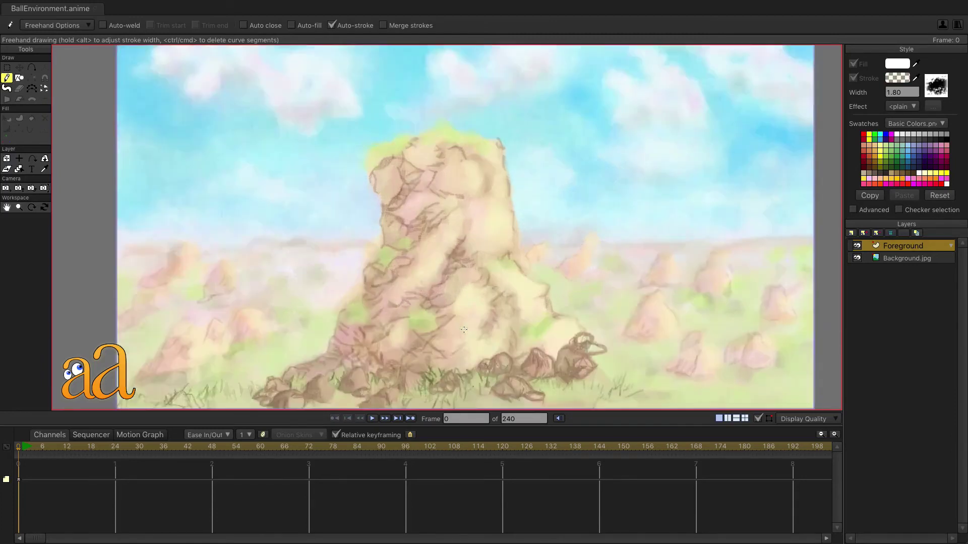
scroll(477, 337, "down", 10)
scroll(477, 336, "up", 10)
scroll(447, 263, "up", 2)
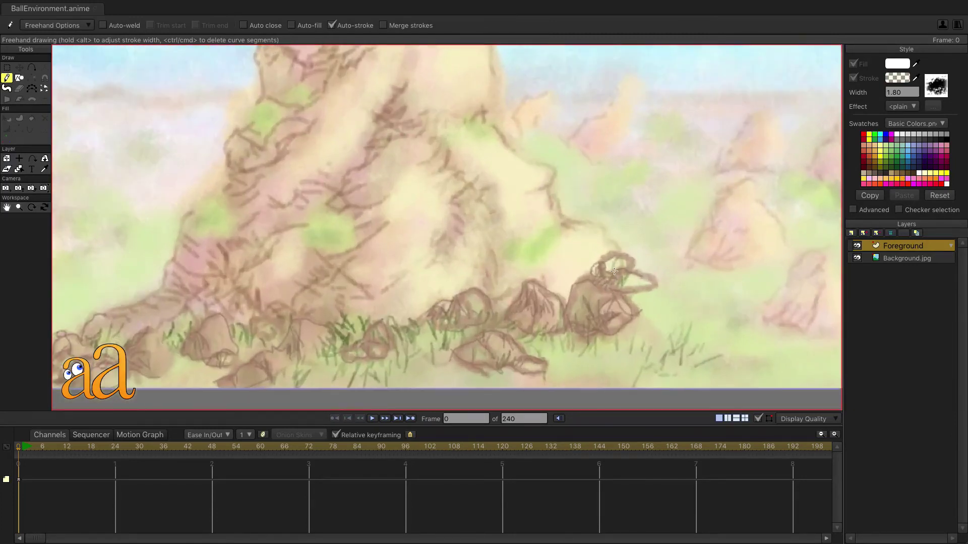
left_click_drag(612, 271, 620, 270)
mouse_move(620, 269)
left_mouse_down()
mouse_move(623, 259)
mouse_move(610, 258)
mouse_move(624, 303)
mouse_move(613, 325)
mouse_move(621, 302)
left_mouse_up()
mouse_move(531, 286)
left_mouse_down()
mouse_move(557, 320)
mouse_move(547, 328)
mouse_move(548, 295)
left_mouse_up()
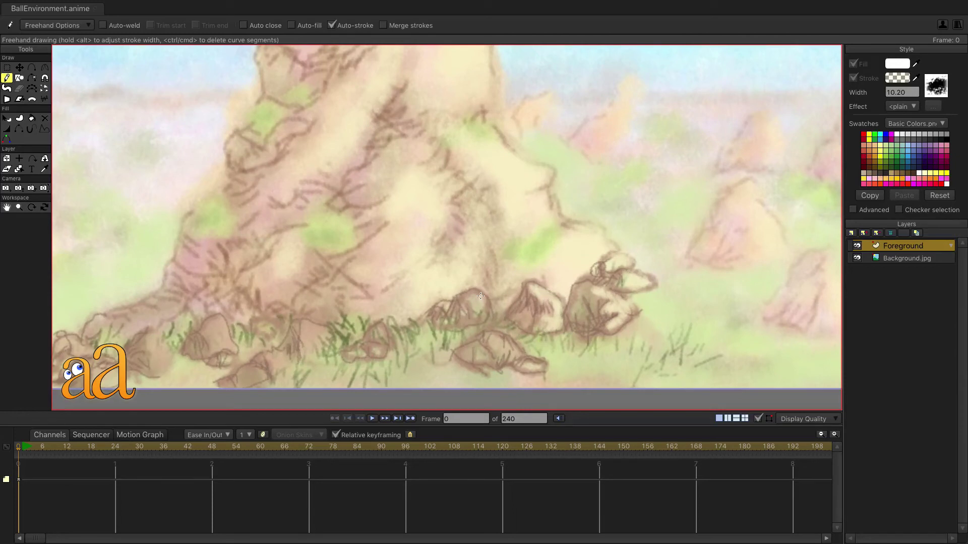
Paint pale 10.20-wide highlights on the stones along the middle and left of the large rock's base.
mouse_move(478, 293)
left_mouse_down()
mouse_move(475, 318)
mouse_move(459, 304)
mouse_move(503, 321)
mouse_move(528, 314)
mouse_move(541, 371)
mouse_move(491, 333)
mouse_move(495, 358)
mouse_move(447, 303)
left_mouse_up()
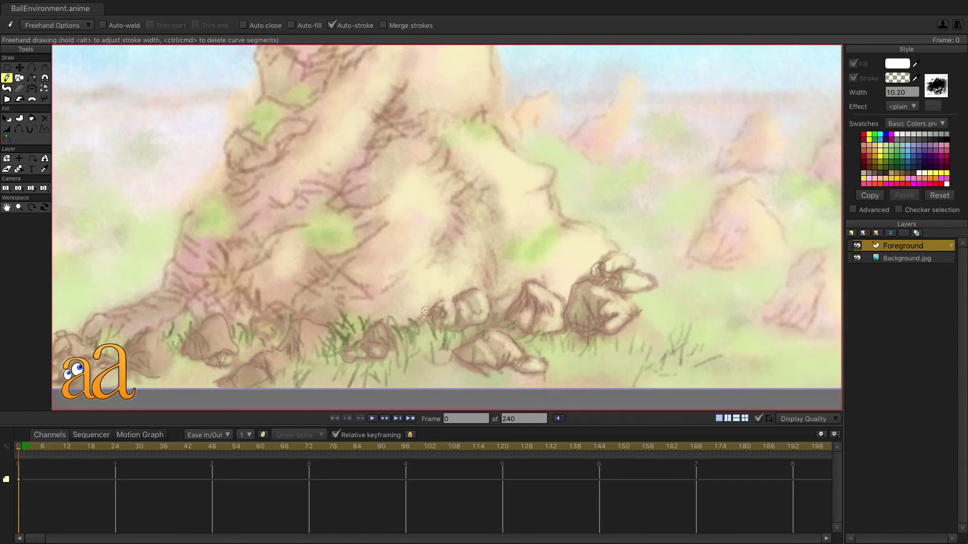
mouse_move(382, 322)
left_mouse_down()
mouse_move(382, 353)
mouse_move(363, 355)
mouse_move(313, 322)
mouse_move(319, 332)
mouse_move(347, 305)
mouse_move(279, 364)
mouse_move(256, 369)
mouse_move(252, 359)
mouse_move(261, 371)
mouse_move(223, 332)
mouse_move(226, 361)
mouse_move(171, 363)
mouse_move(268, 262)
mouse_move(267, 281)
mouse_move(246, 298)
mouse_move(125, 303)
mouse_move(94, 287)
mouse_move(172, 298)
left_mouse_up()
scroll(691, 132, "down", 10)
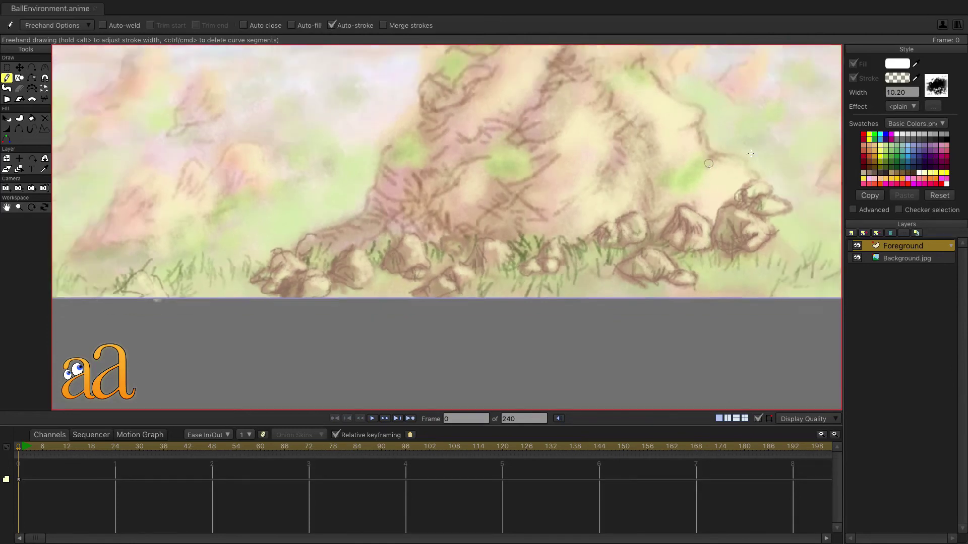
scroll(575, 104, "up", 5)
left_click_drag(727, 156, 540, 171)
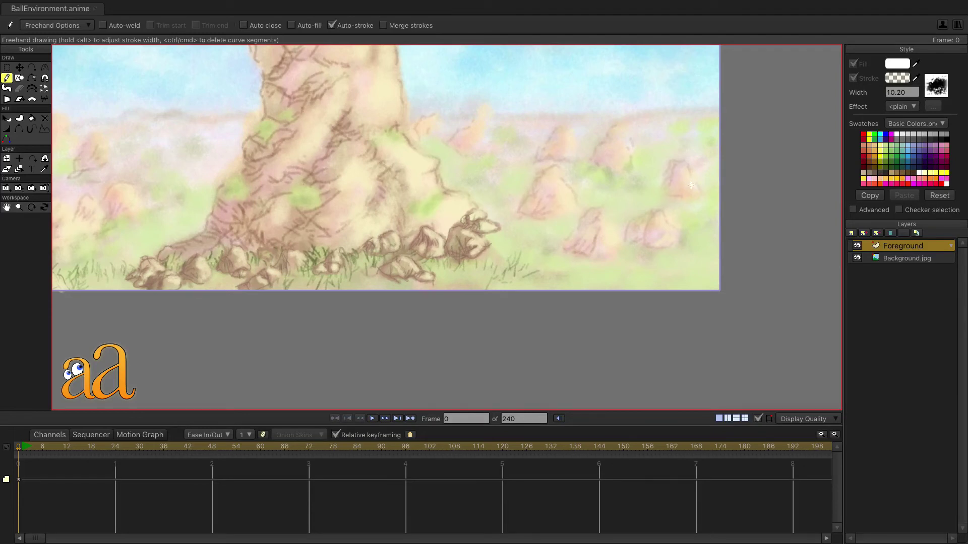
left_click_drag(469, 283, 529, 249)
scroll(480, 285, "up", 5)
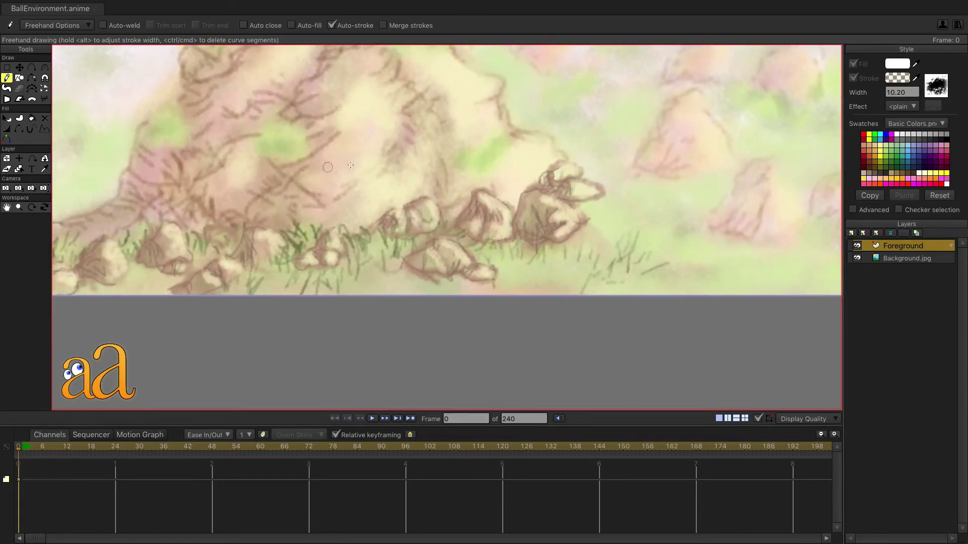
Change the stroke to a translucent brown and shade the stones at the base's right end with 19.80-wide strokes.
left_click(900, 79)
left_click(805, 331)
left_click_drag(546, 231, 546, 232)
mouse_move(536, 208)
left_mouse_down()
mouse_move(538, 200)
mouse_move(549, 228)
mouse_move(519, 226)
left_mouse_up()
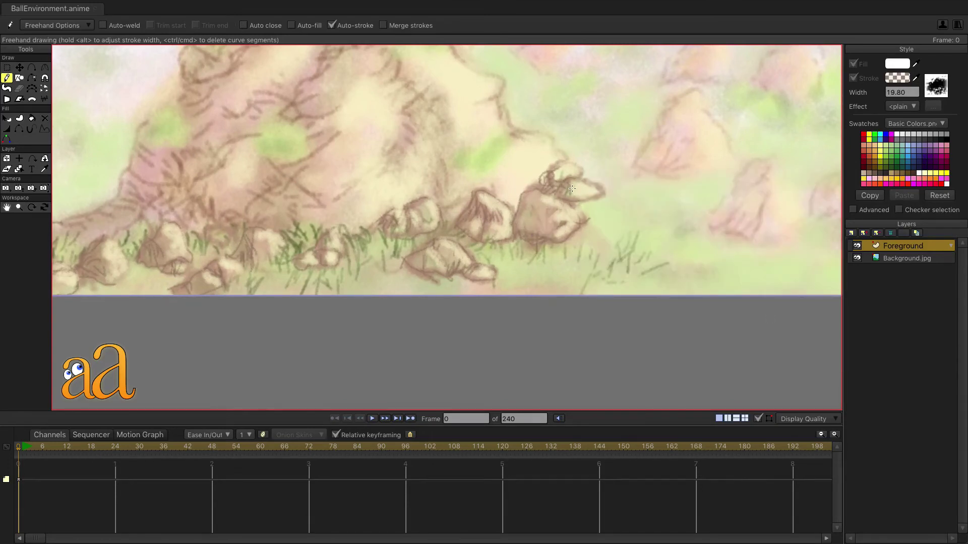
left_click_drag(566, 188, 551, 177)
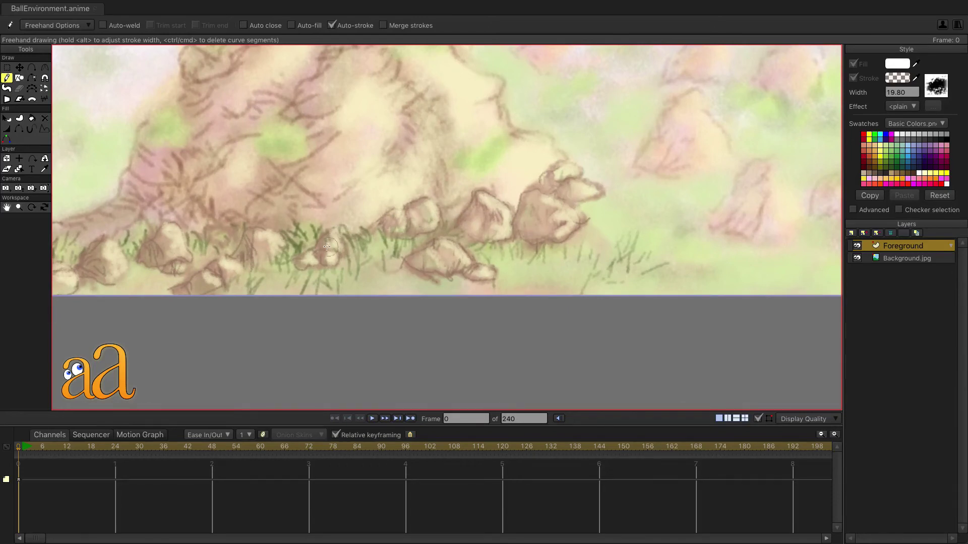
Shade the remaining stones along the middle and left of the base with translucent brown strokes.
left_click_drag(203, 285, 441, 293)
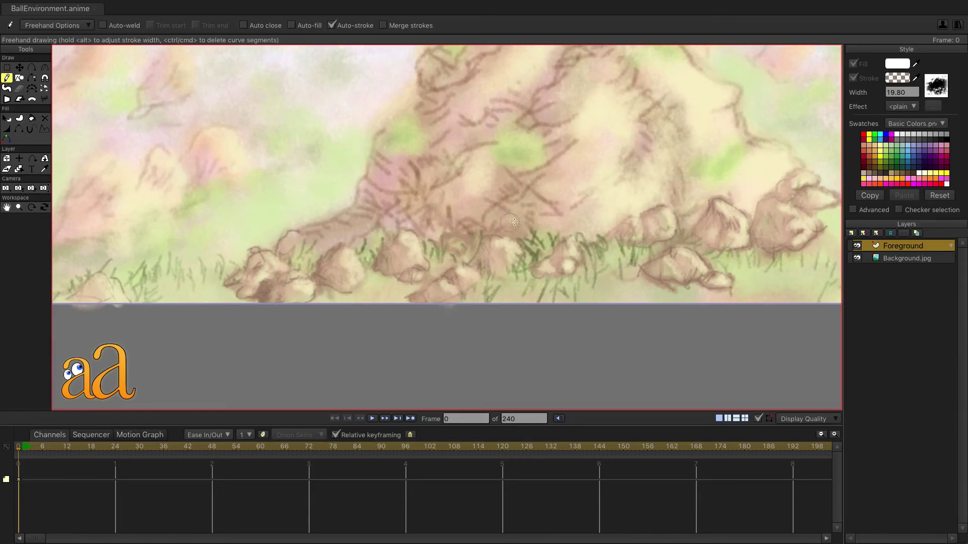
scroll(642, 173, "down", 5)
scroll(642, 166, "up", 5)
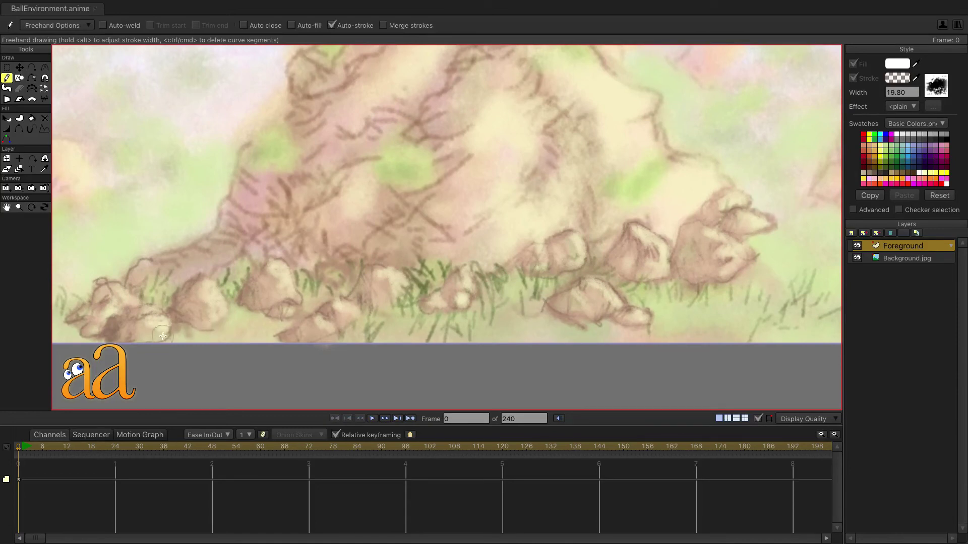
left_click_drag(77, 330, 182, 296)
scroll(528, 192, "down", 3)
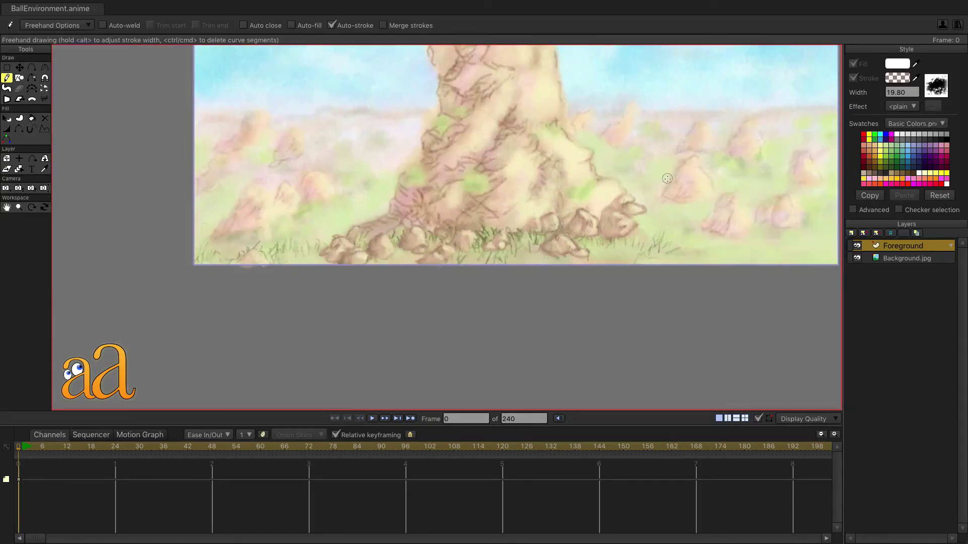
scroll(528, 193, "up", 3)
scroll(528, 193, "up", 2)
scroll(718, 197, "down", 3)
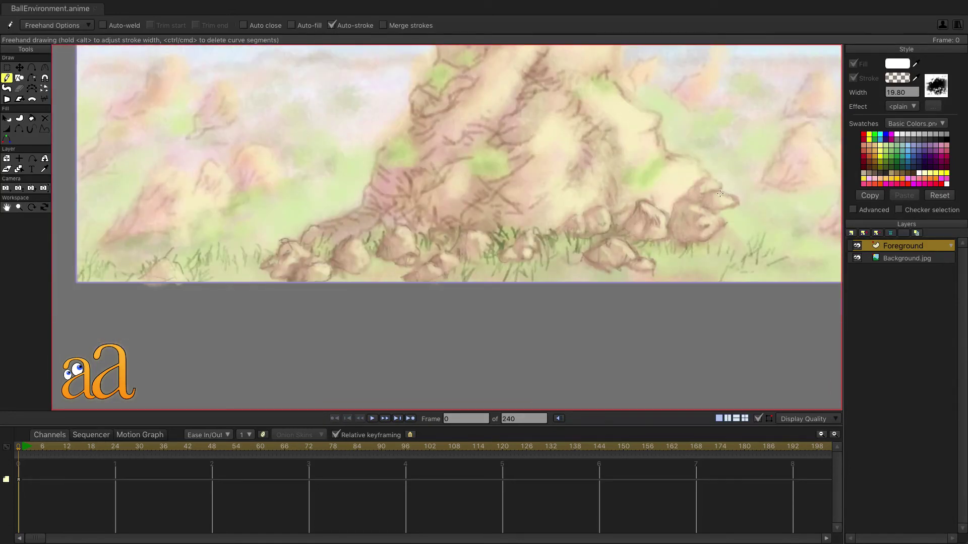
scroll(726, 207, "up", 2)
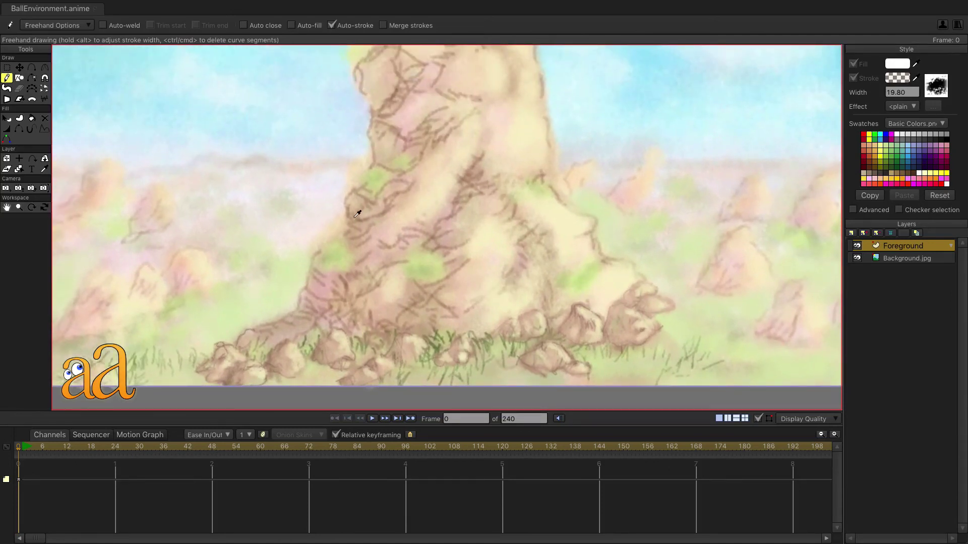
Set the stroke colour to translucent blue-grey 97ABB7 and paint 34.20-wide shadows on the large rock's left side and central crevices.
left_click(902, 78)
left_click(745, 247)
left_click(630, 222)
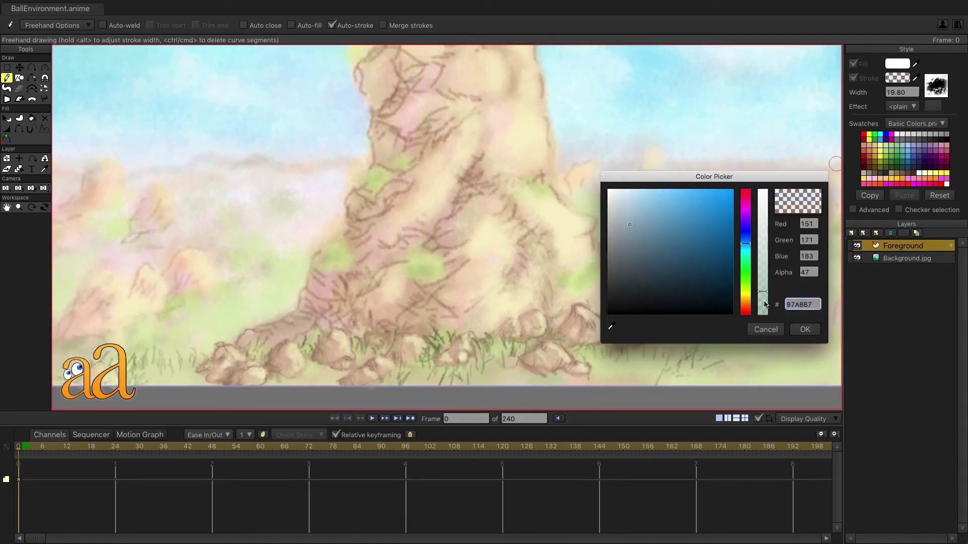
left_click(805, 329)
left_click_drag(510, 279, 507, 303)
left_click_drag(462, 283, 467, 285)
mouse_move(323, 309)
left_mouse_down()
mouse_move(249, 364)
mouse_move(303, 358)
mouse_move(255, 367)
mouse_move(231, 384)
left_mouse_up()
mouse_move(361, 301)
left_mouse_down()
mouse_move(368, 257)
mouse_move(356, 238)
mouse_move(408, 190)
mouse_move(393, 190)
mouse_move(393, 148)
mouse_move(447, 110)
mouse_move(428, 70)
left_mouse_up()
mouse_move(463, 214)
left_mouse_down()
mouse_move(434, 257)
mouse_move(468, 255)
left_mouse_up()
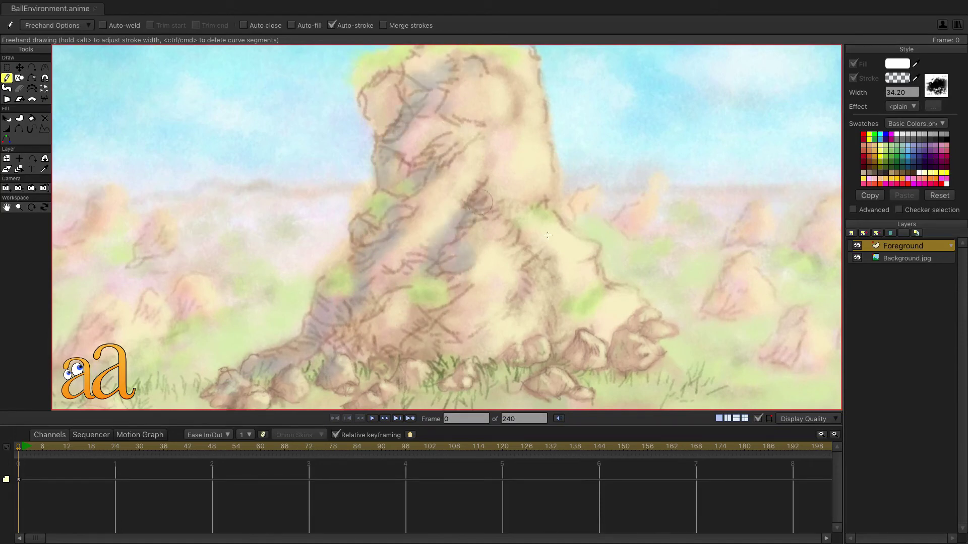
Extend the blue-grey shadows over the large rock's right hollow, base and upper section.
left_click_drag(530, 246, 515, 353)
left_click_drag(365, 360, 384, 377)
left_click_drag(394, 305, 401, 298)
left_click_drag(438, 265, 442, 258)
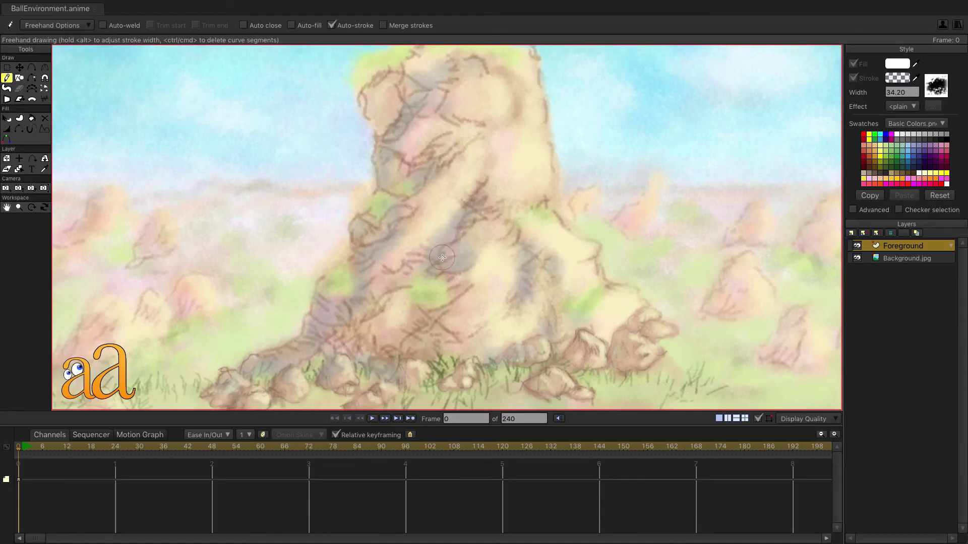
left_click_drag(533, 321, 536, 328)
mouse_move(428, 171)
left_mouse_down()
mouse_move(501, 245)
mouse_move(495, 255)
left_mouse_up()
mouse_move(448, 217)
left_mouse_down()
mouse_move(446, 185)
mouse_move(433, 188)
mouse_move(443, 212)
left_mouse_up()
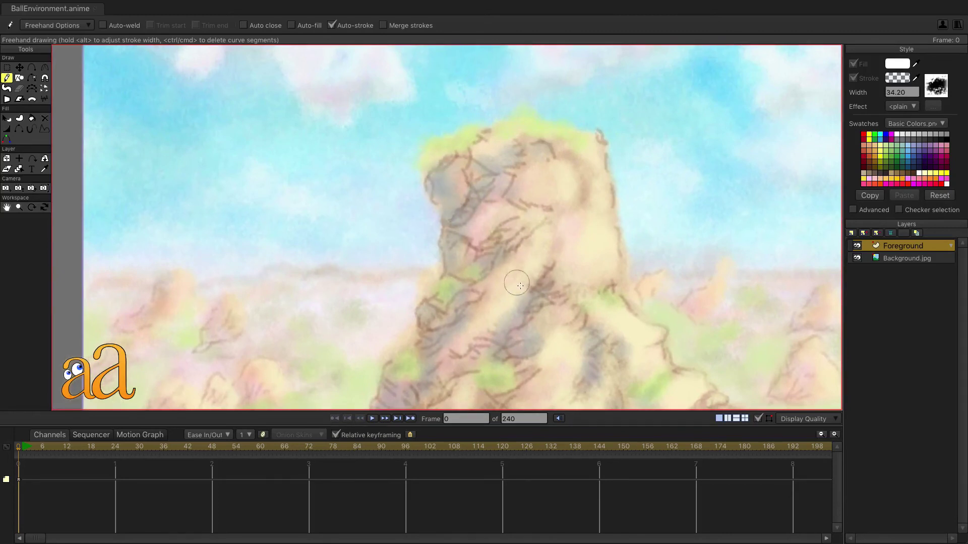
mouse_move(586, 244)
left_mouse_down()
mouse_move(525, 240)
mouse_move(558, 160)
left_mouse_up()
scroll(558, 159, "down", 3)
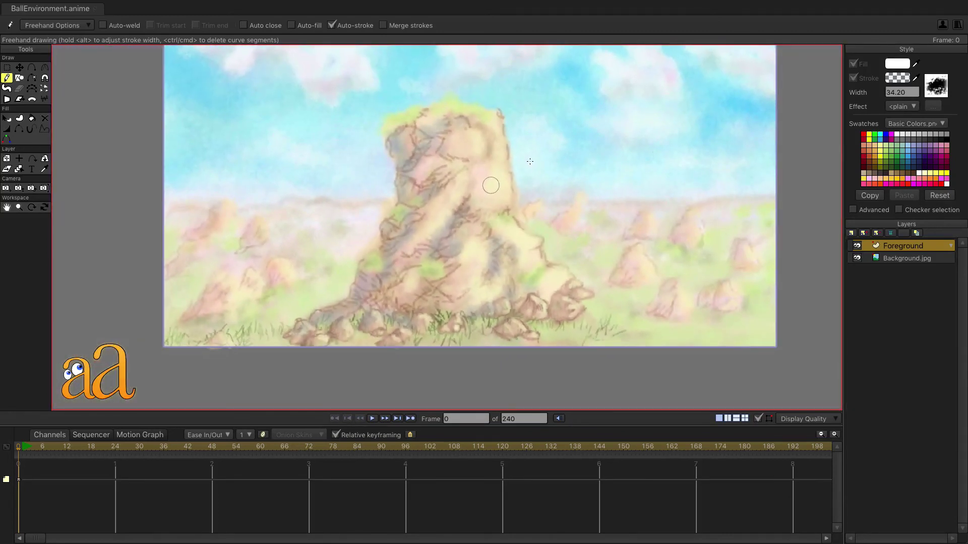
Lower the stroke alpha to 17 and paint faint blue-grey shadows on the distant rocks and along the ground.
left_click(897, 77)
left_click(805, 330)
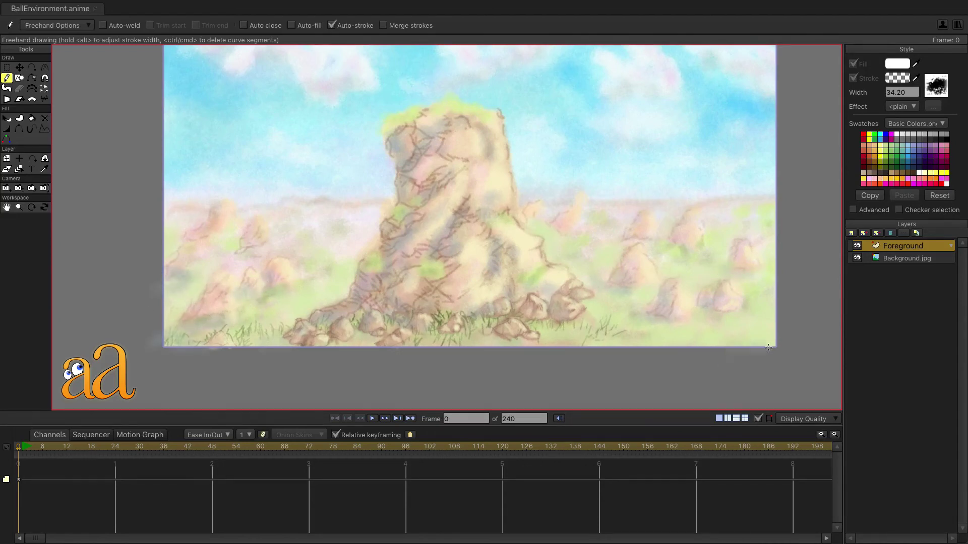
left_click_drag(769, 347, 523, 347)
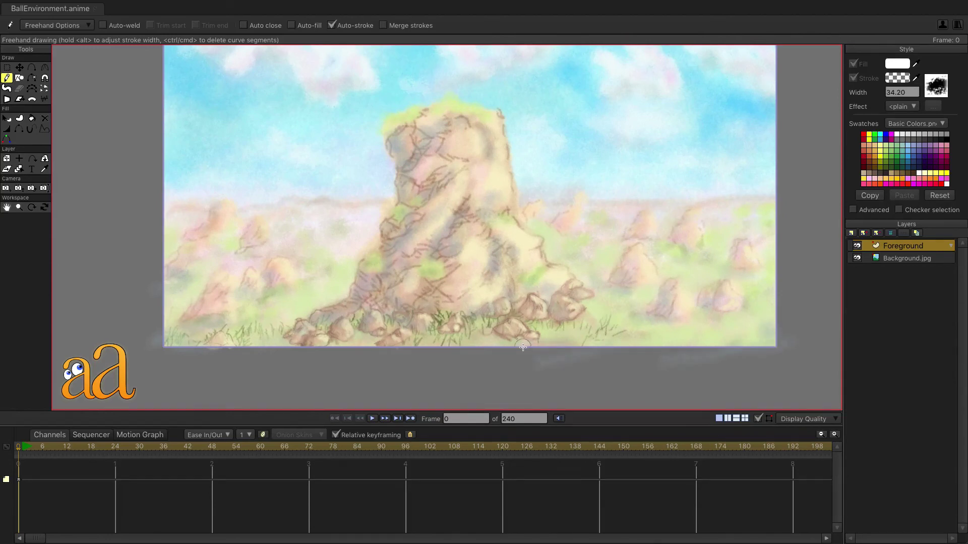
Switch the stroke to a more opaque bright green, 3 wide, and draw the first grass blades on the large rock's lower-right green patch.
left_click(897, 78)
left_click(746, 288)
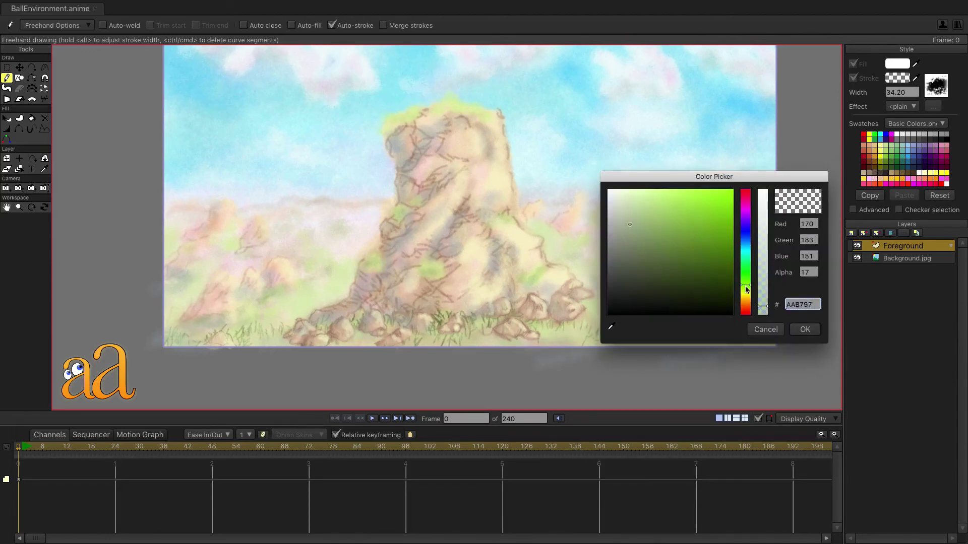
left_click_drag(746, 288, 746, 286)
left_click(674, 191)
left_click(762, 286)
left_click(797, 327)
left_click_drag(470, 284, 491, 277)
scroll(491, 276, "up", 5)
mouse_move(548, 326)
left_mouse_down()
mouse_move(367, 142)
mouse_move(378, 196)
left_mouse_up()
left_click_drag(596, 210, 585, 209)
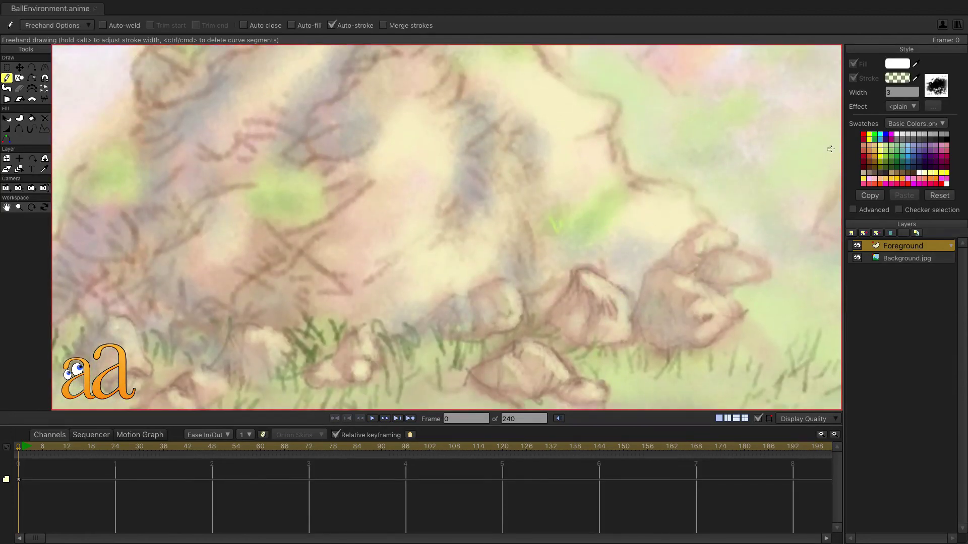
Set the stroke colour to 8BA05D with alpha 40 and draw grass blades across the rock's lower-right green patch.
left_click(898, 78)
left_click(682, 260)
left_click(760, 296)
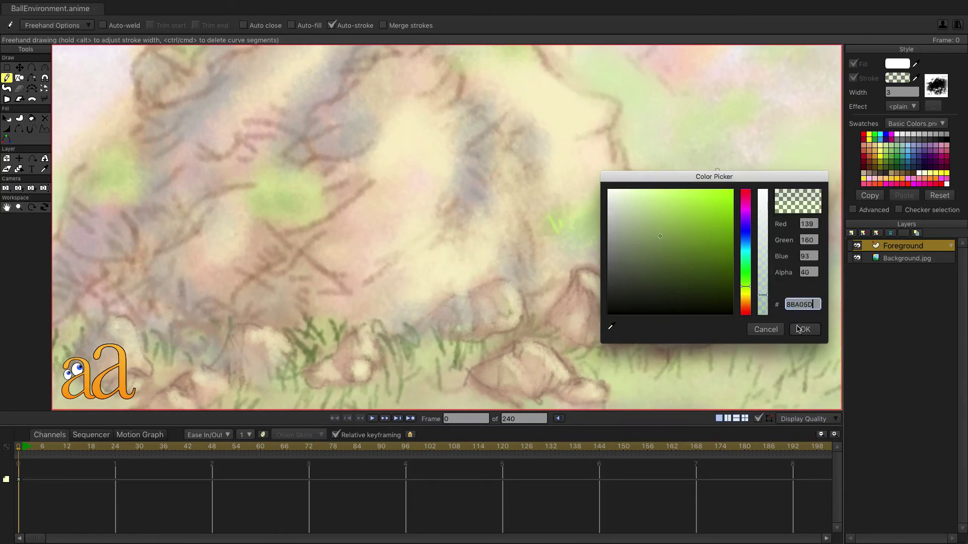
left_click(797, 326)
left_click_drag(546, 212, 553, 227)
left_click_drag(570, 219, 572, 235)
left_click_drag(580, 219, 580, 235)
left_click_drag(585, 212, 591, 230)
mouse_move(588, 196)
left_mouse_down()
mouse_move(594, 228)
mouse_move(603, 227)
left_mouse_up()
Draw short grass blades on the large rock's right ledge and beside the stones at its right foot.
mouse_move(609, 182)
left_mouse_down()
mouse_move(618, 241)
mouse_move(620, 198)
left_mouse_up()
mouse_move(625, 177)
left_mouse_down()
mouse_move(634, 194)
mouse_move(650, 186)
left_mouse_up()
left_click_drag(658, 237, 660, 262)
left_click_drag(664, 233, 667, 258)
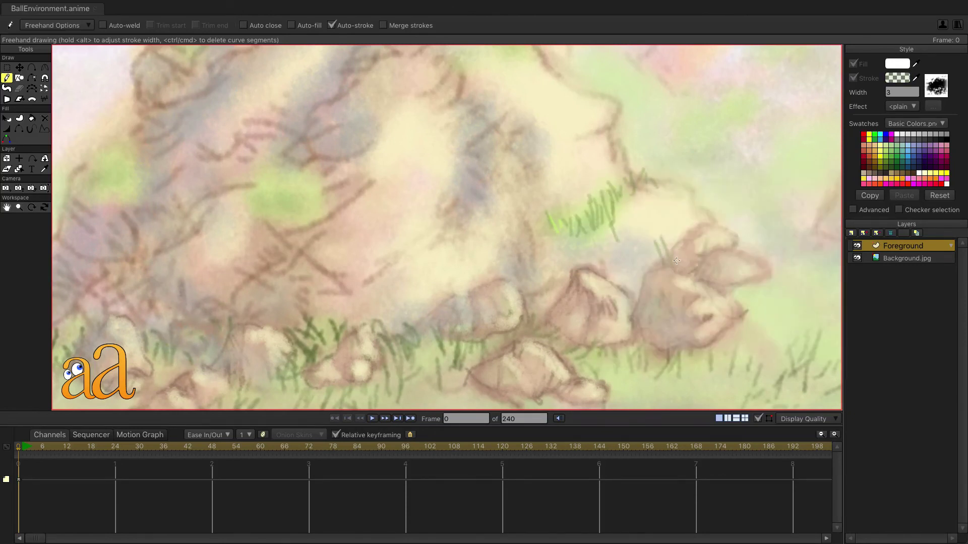
Draw fanned grass blades across the green patch in the middle of the large rock.
left_click_drag(288, 190, 292, 227)
left_click_drag(303, 184, 301, 222)
mouse_move(318, 195)
left_mouse_down()
mouse_move(311, 220)
mouse_move(319, 214)
left_mouse_up()
mouse_move(291, 187)
left_mouse_down()
mouse_move(288, 208)
mouse_move(272, 200)
left_mouse_up()
left_click_drag(263, 182, 247, 203)
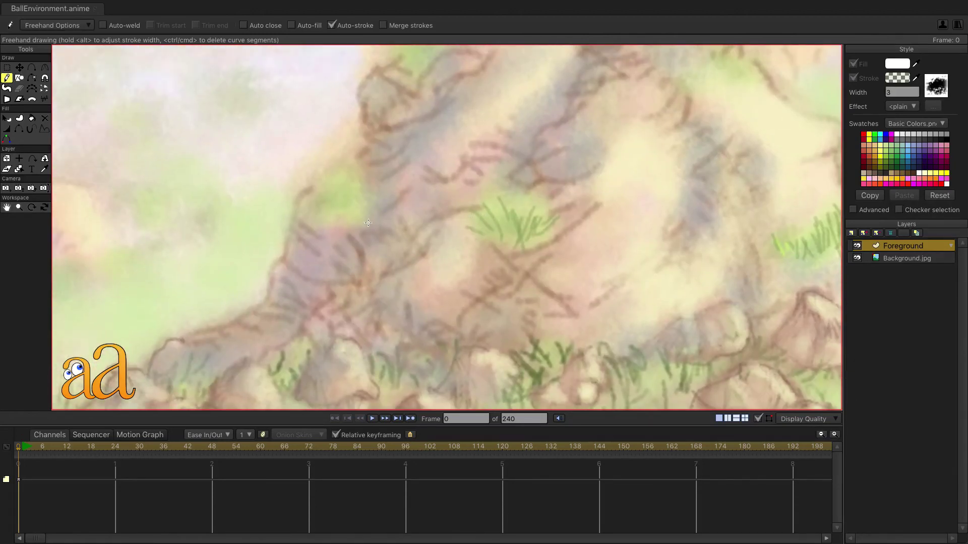
Draw short fanned grass blades across the green patch on the large rock's lower-left ledge.
left_click_drag(359, 179, 353, 212)
mouse_move(365, 181)
left_mouse_down()
mouse_move(342, 214)
mouse_move(323, 220)
left_mouse_up()
left_click_drag(320, 203, 309, 223)
left_click_drag(295, 196, 282, 211)
mouse_move(309, 194)
left_mouse_down()
mouse_move(300, 201)
mouse_move(298, 176)
left_mouse_up()
left_click_drag(308, 187, 344, 151)
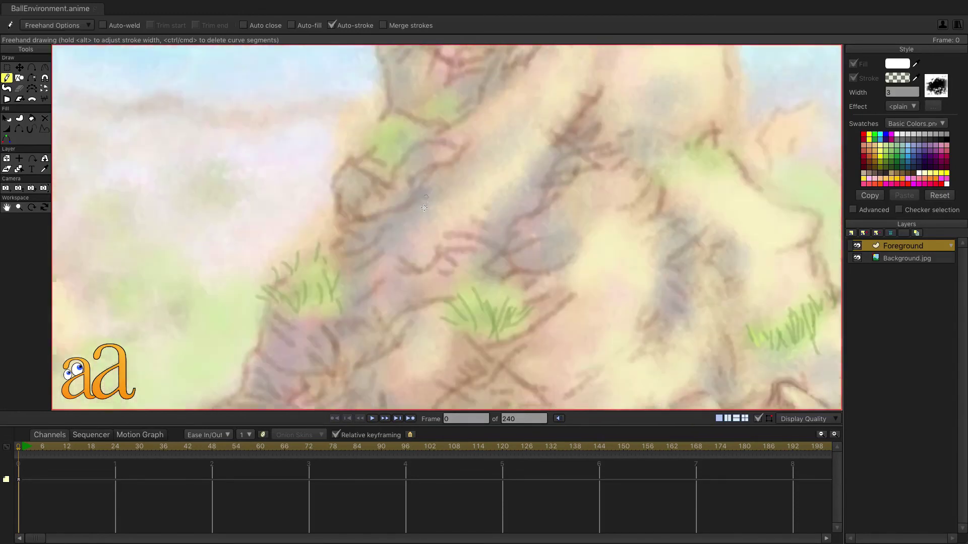
Draw grass blades across the two adjoining green patches on the large rock's left side, midway up.
mouse_move(365, 217)
left_mouse_down()
mouse_move(325, 174)
mouse_move(347, 208)
left_mouse_up()
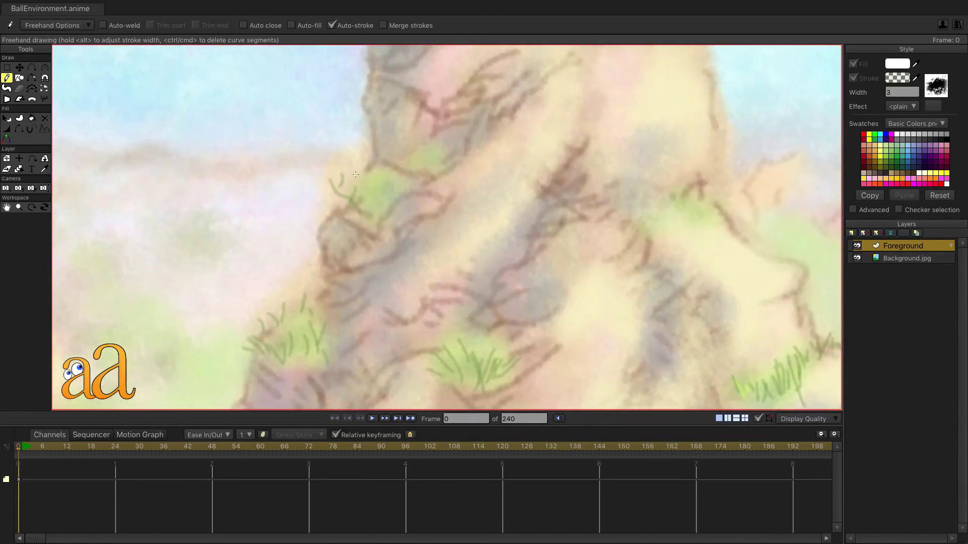
left_click_drag(353, 172, 359, 202)
left_click_drag(374, 192, 365, 210)
left_click_drag(338, 195, 366, 207)
left_click_drag(389, 174, 383, 194)
left_click_drag(410, 179, 395, 197)
left_click_drag(406, 146, 403, 174)
mouse_move(391, 174)
left_mouse_down()
mouse_move(390, 194)
mouse_move(411, 150)
left_mouse_up()
mouse_move(406, 159)
left_mouse_down()
mouse_move(395, 148)
mouse_move(442, 146)
left_mouse_up()
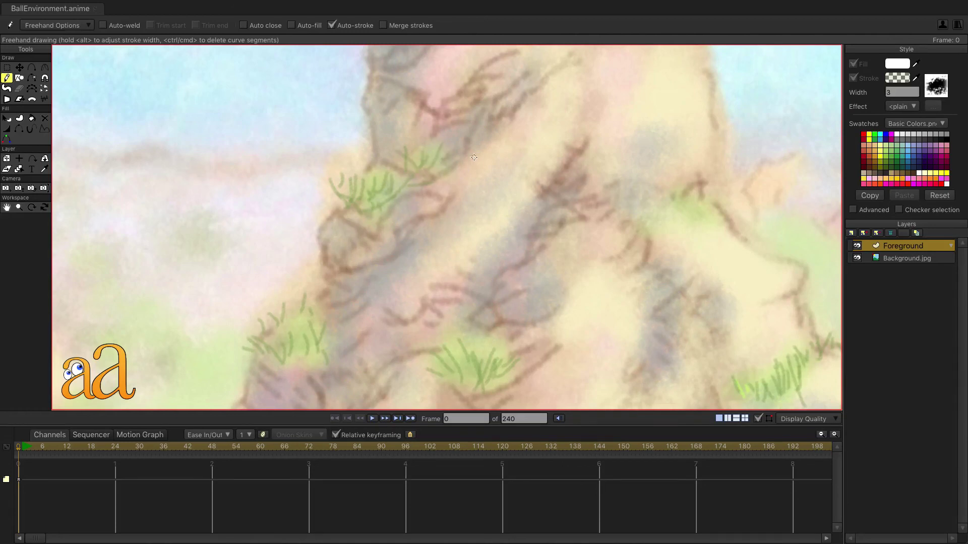
Draw grass blades across the green patch on the rock's right shoulder and along the green rim at its summit.
left_click_drag(638, 225, 634, 207)
left_click_drag(642, 224, 650, 212)
mouse_move(663, 219)
left_mouse_down()
mouse_move(674, 193)
mouse_move(680, 210)
mouse_move(695, 199)
mouse_move(685, 209)
mouse_move(688, 226)
mouse_move(733, 188)
left_mouse_up()
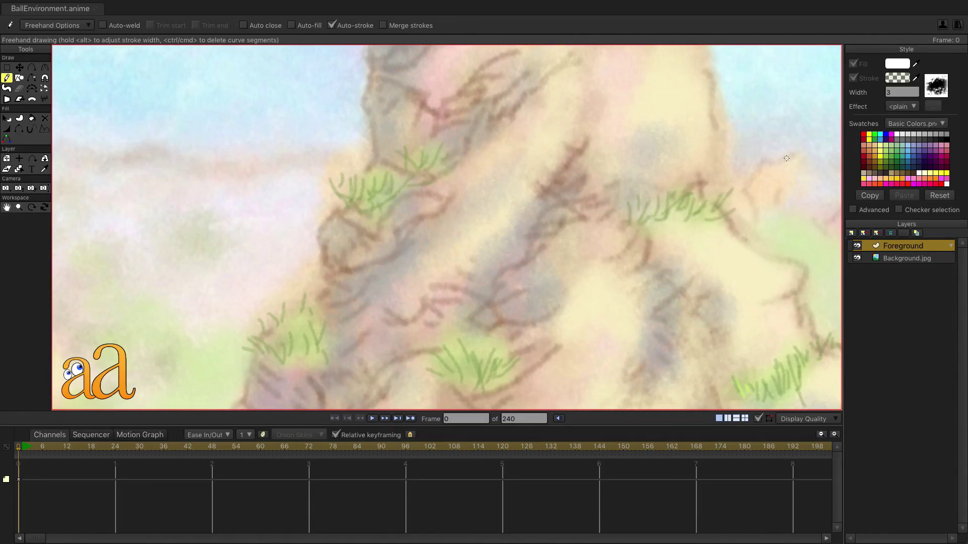
mouse_move(479, 76)
left_mouse_down()
mouse_move(428, 227)
mouse_move(516, 306)
mouse_move(479, 325)
left_mouse_up()
mouse_move(300, 211)
left_mouse_down()
mouse_move(343, 176)
mouse_move(362, 180)
mouse_move(345, 187)
mouse_move(379, 164)
mouse_move(415, 161)
mouse_move(402, 157)
mouse_move(430, 163)
mouse_move(474, 112)
mouse_move(474, 143)
mouse_move(495, 151)
mouse_move(507, 102)
mouse_move(529, 142)
mouse_move(507, 155)
mouse_move(500, 128)
mouse_move(564, 128)
mouse_move(555, 135)
mouse_move(567, 151)
mouse_move(592, 144)
mouse_move(615, 160)
mouse_move(645, 149)
mouse_move(643, 160)
mouse_move(654, 142)
mouse_move(679, 138)
mouse_move(667, 161)
mouse_move(620, 143)
left_mouse_up()
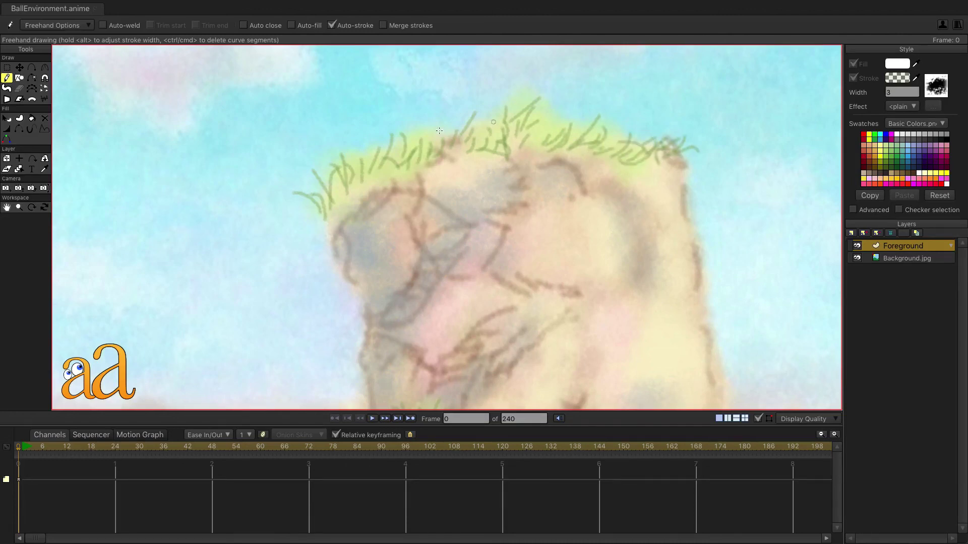
Render the whole scene and save the image to the Desktop as Background.jpg, replacing the existing file.
scroll(476, 114, "down", 9)
scroll(475, 114, "up", 1)
left_click_drag(531, 197, 544, 135)
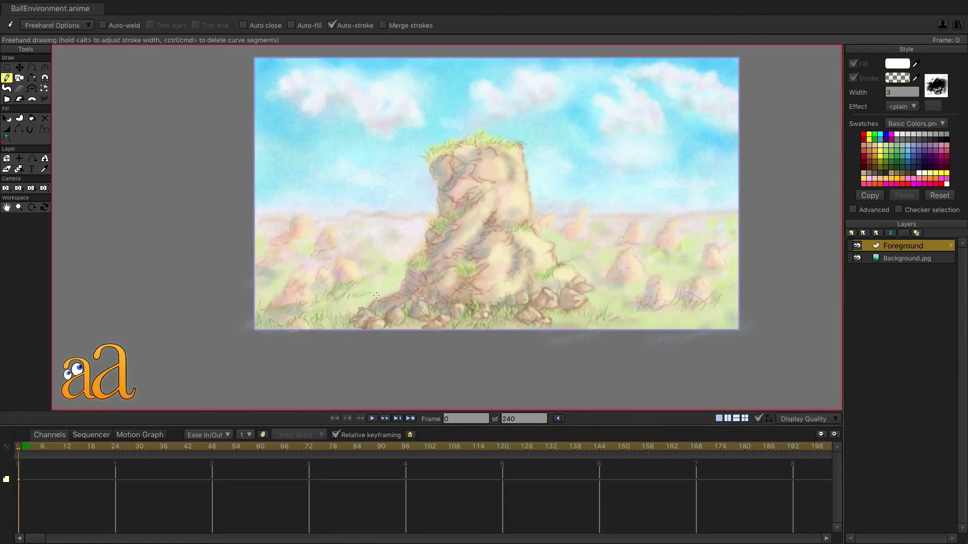
key("ctrl+r")
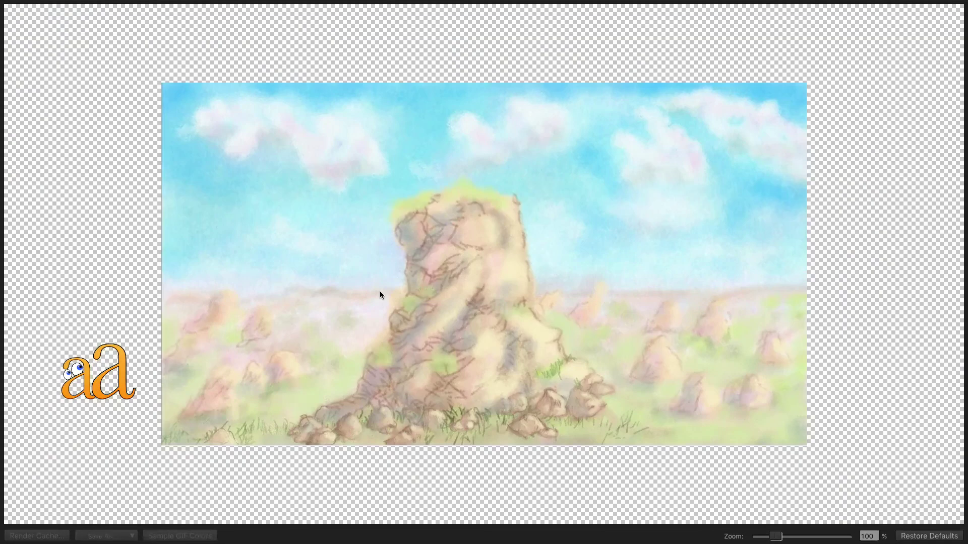
left_click(105, 536)
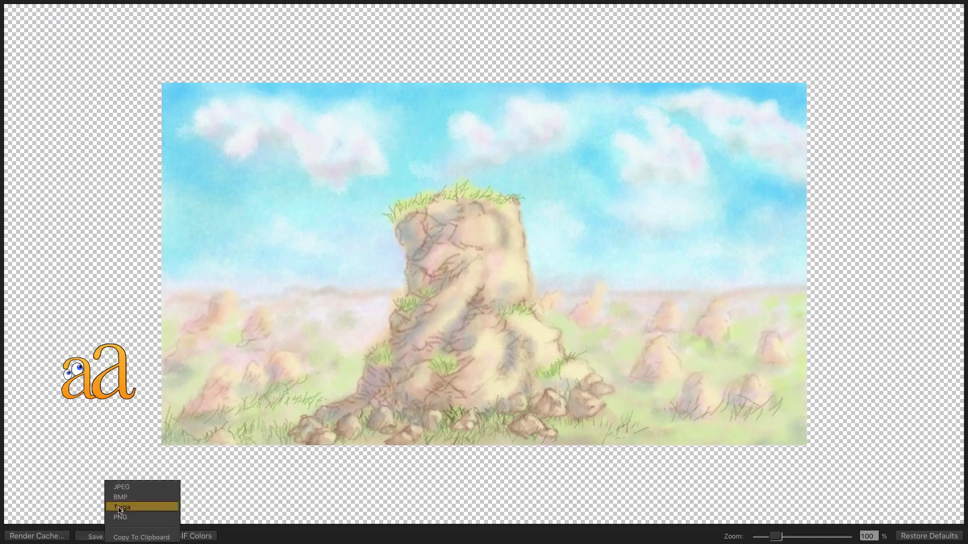
left_click(131, 508)
left_click(336, 186)
left_click(455, 171)
left_click(639, 426)
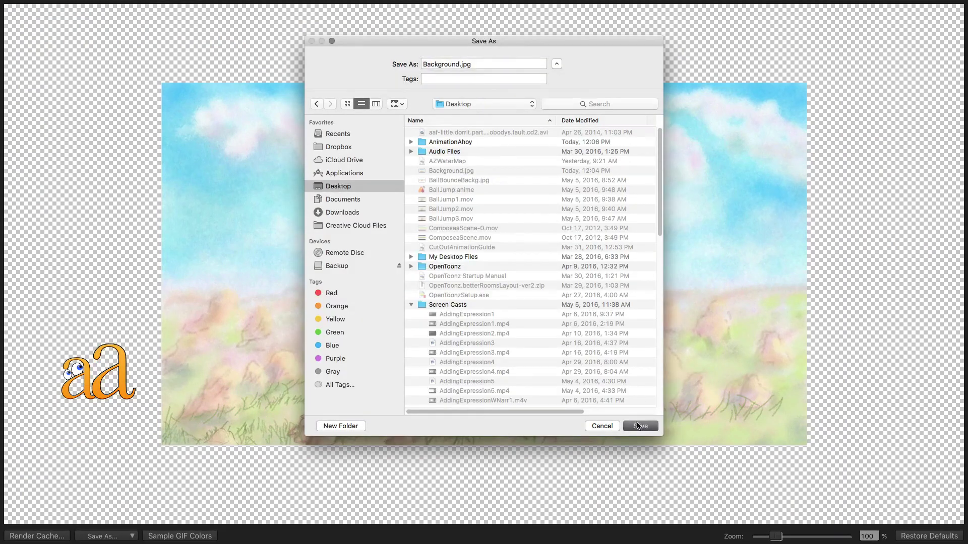
left_click(551, 105)
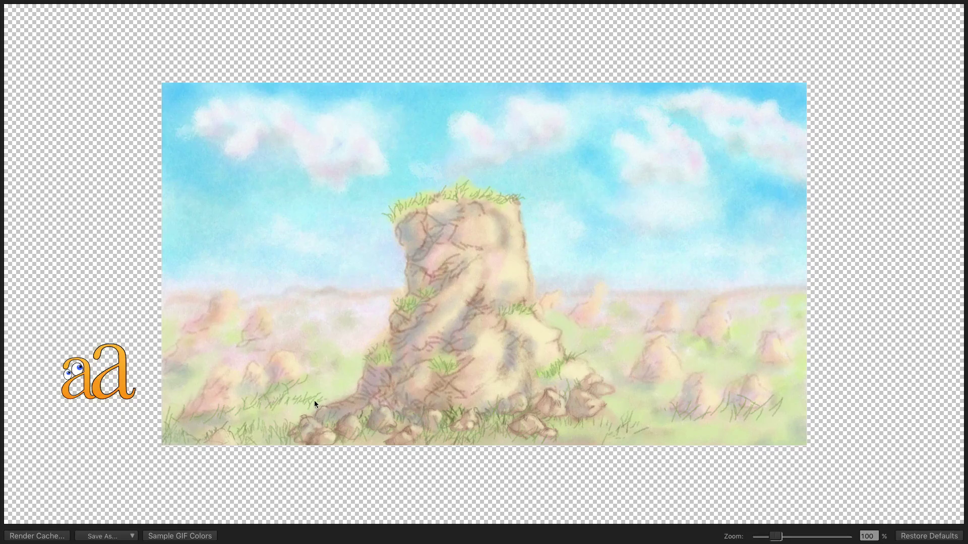
Close the render preview and delete the Foreground layer.
key("Escape")
left_click(890, 232)
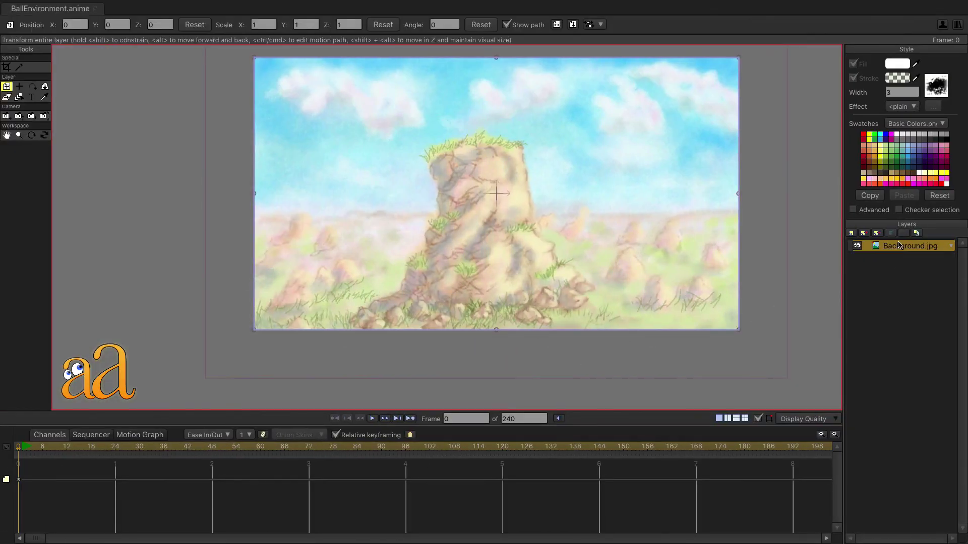